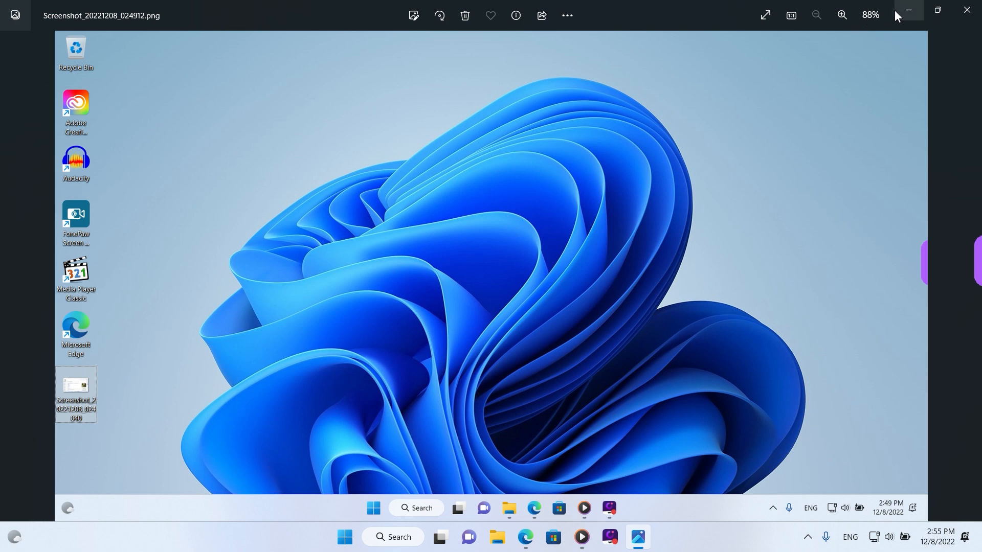
View the browser screenshot saved on the desktop, then close the open screenshot image windows
click(908, 10)
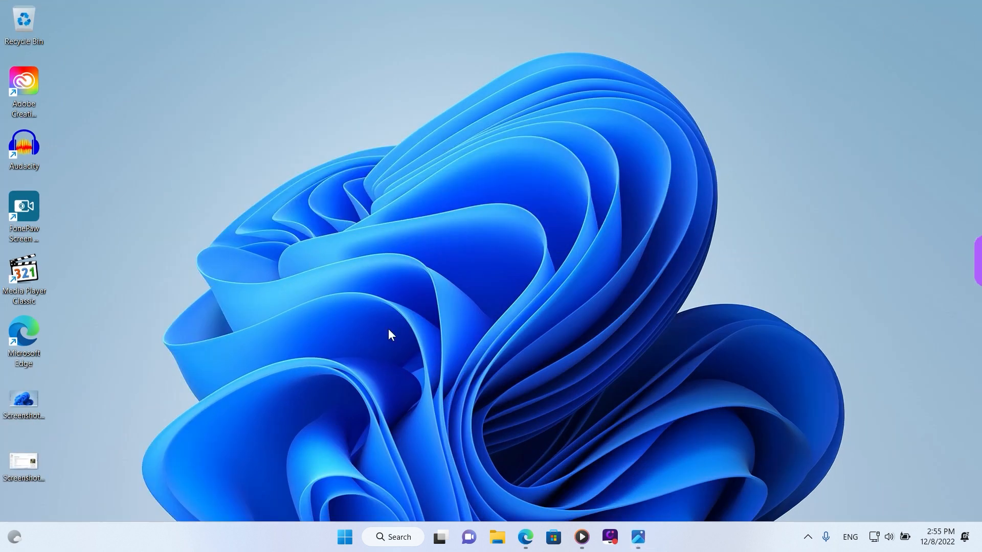
double_click(30, 466)
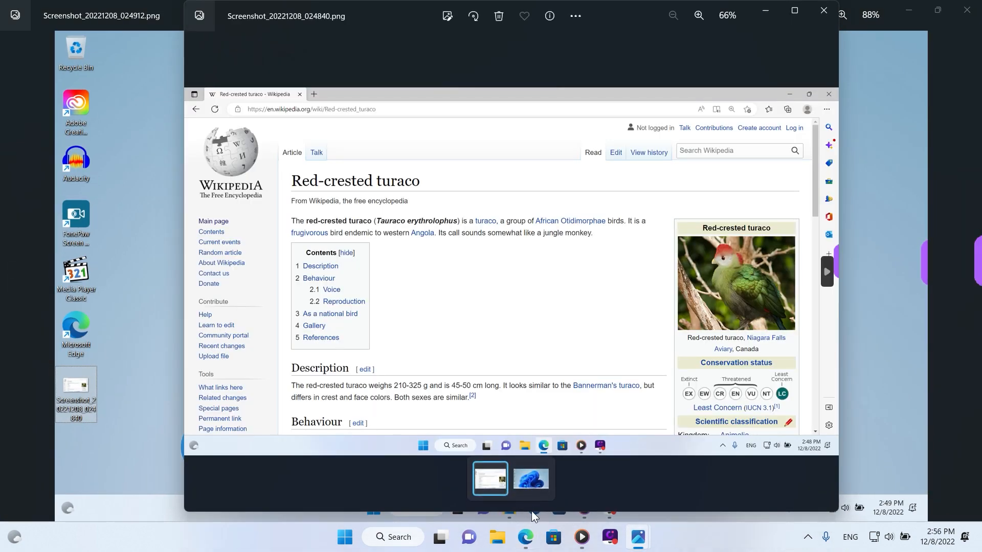
click(526, 537)
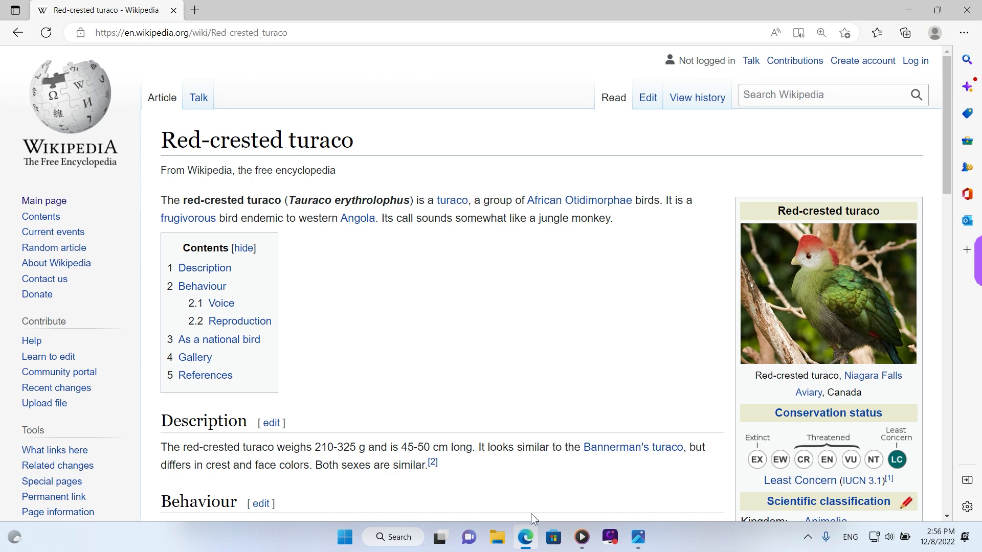
click(529, 534)
click(830, 12)
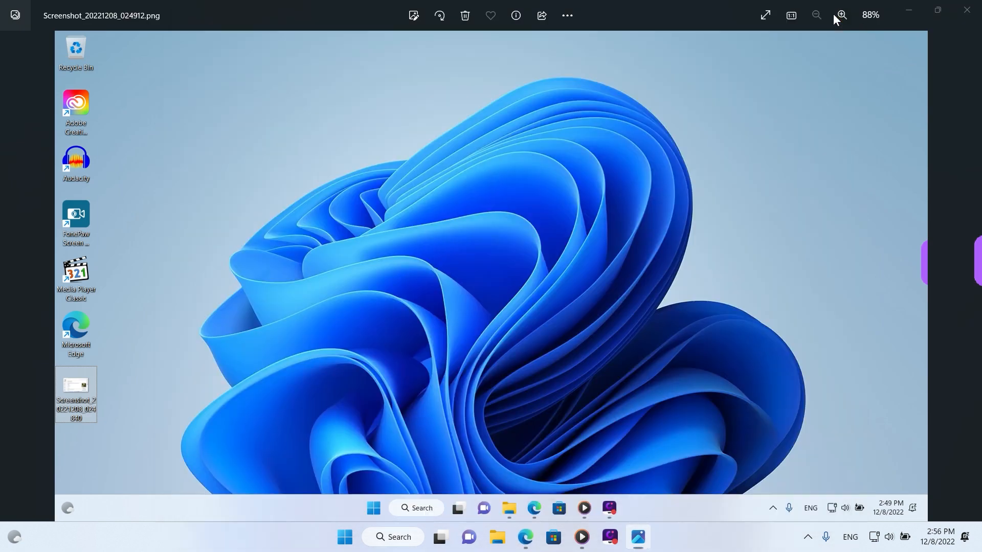
click(967, 10)
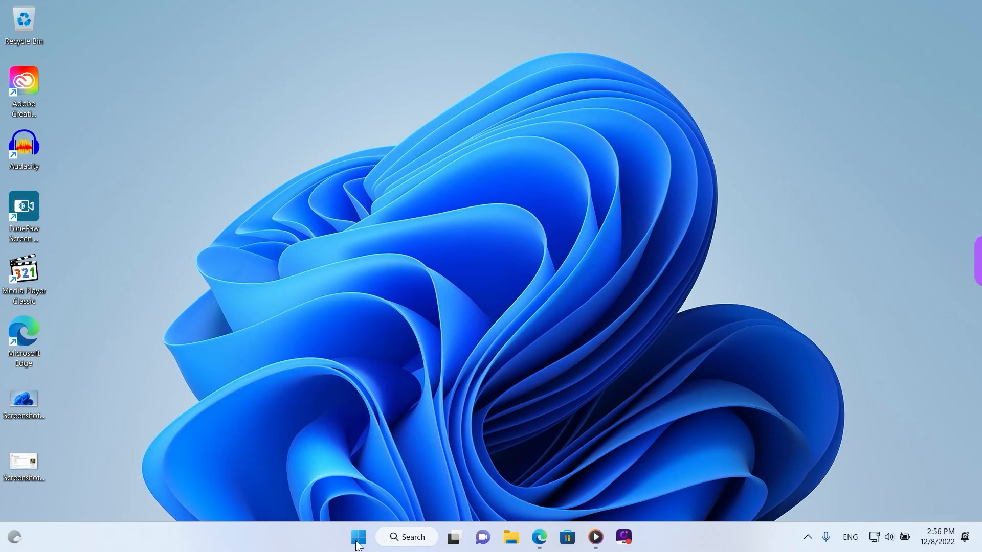
Launch Paint from the full list of installed apps
click(359, 538)
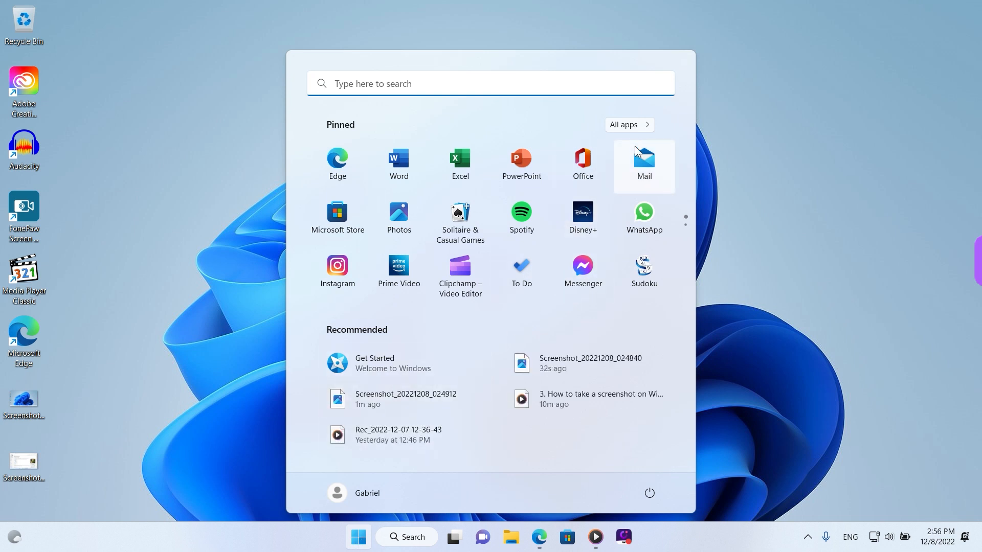
click(643, 130)
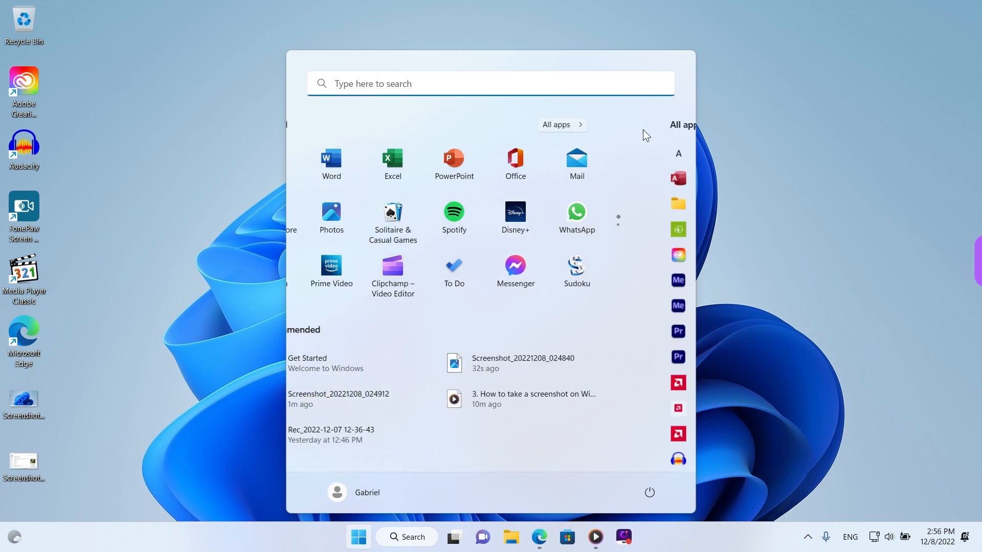
scroll(467, 353, down, 3)
scroll(467, 362, down, 15)
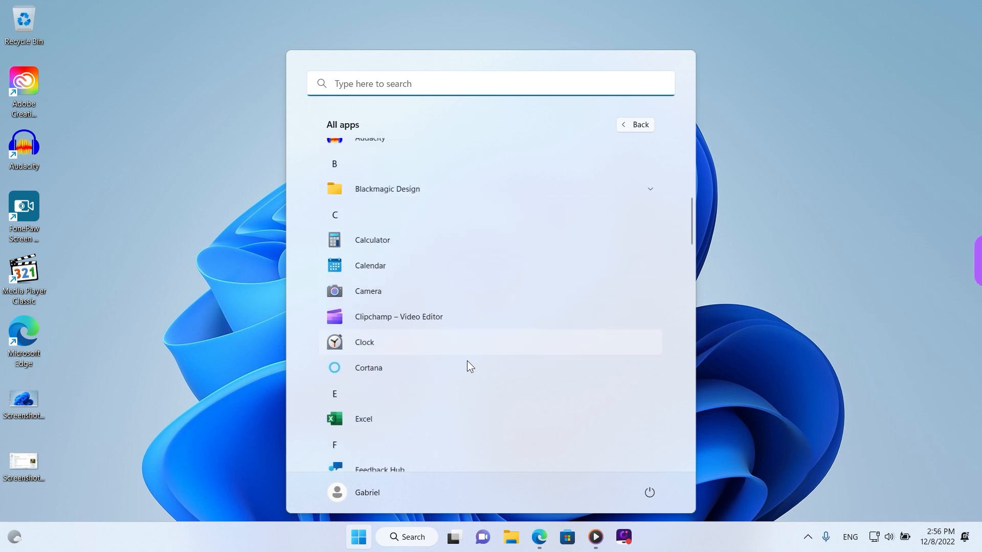
scroll(468, 361, down, 3)
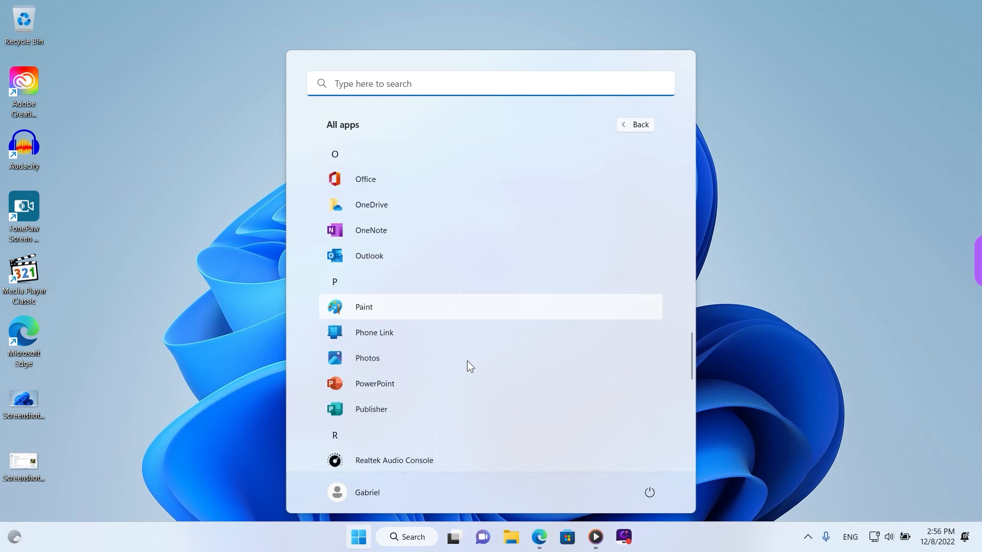
click(379, 307)
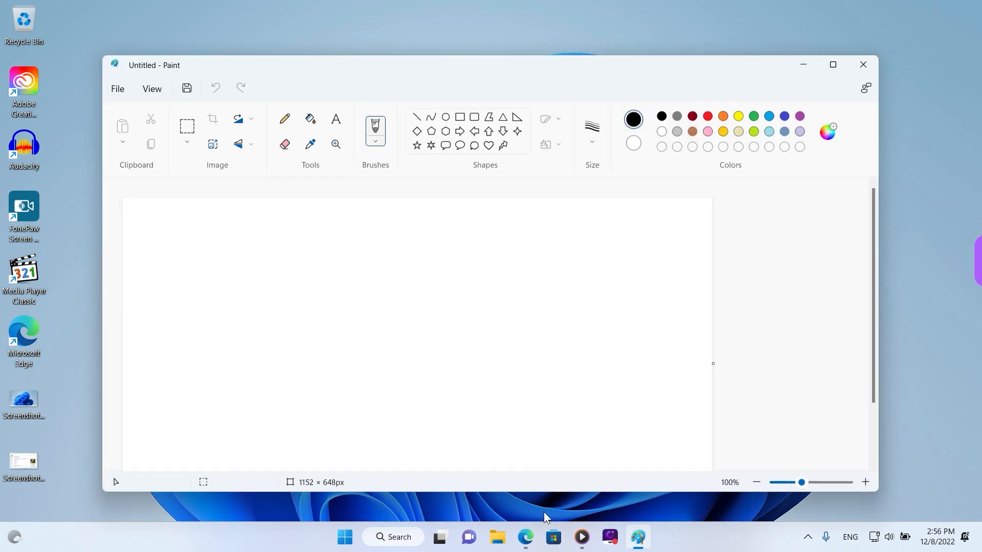
Switch to the Red-crested turaco page in Edge, open the On-Screen Keyboard to locate the PrtScn key, and close it
click(526, 537)
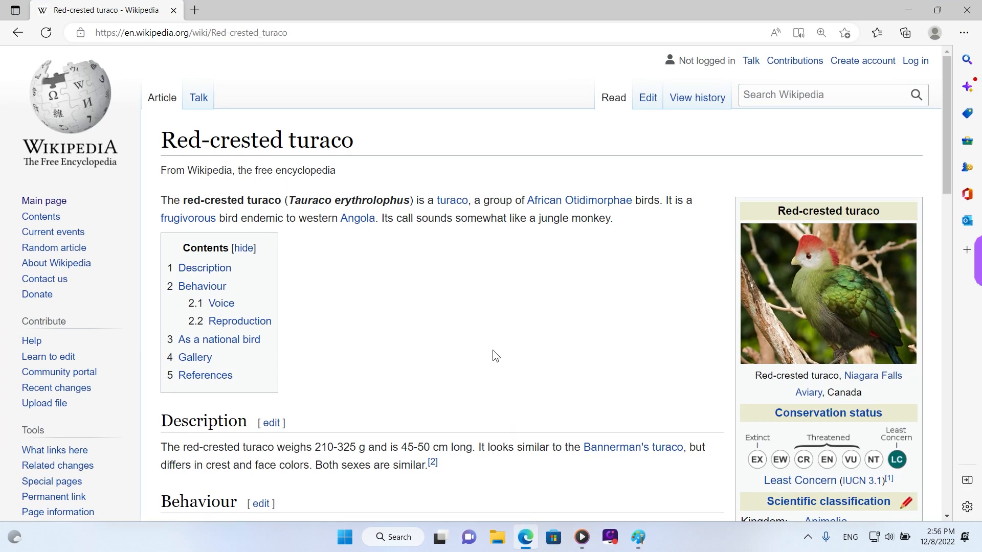
click(409, 534)
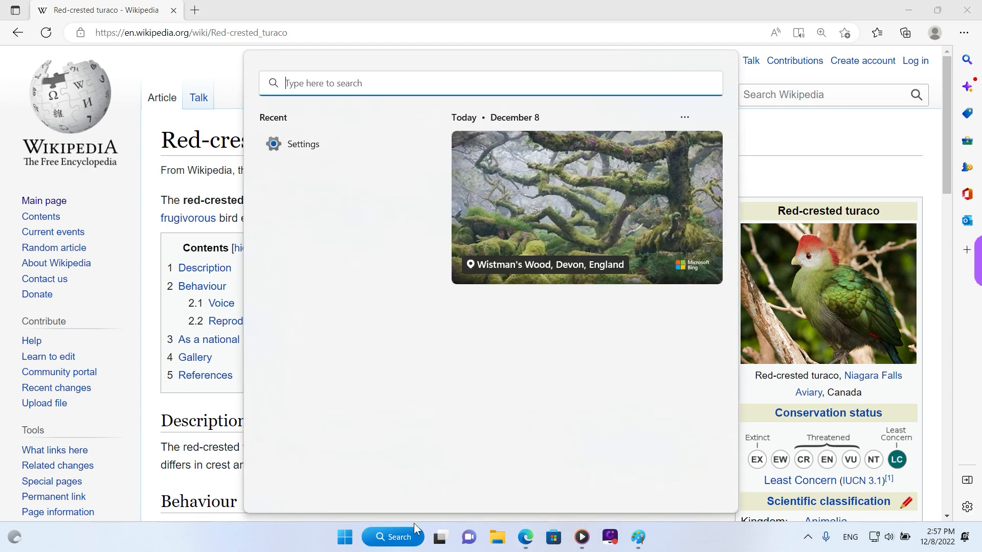
text(Keybo)
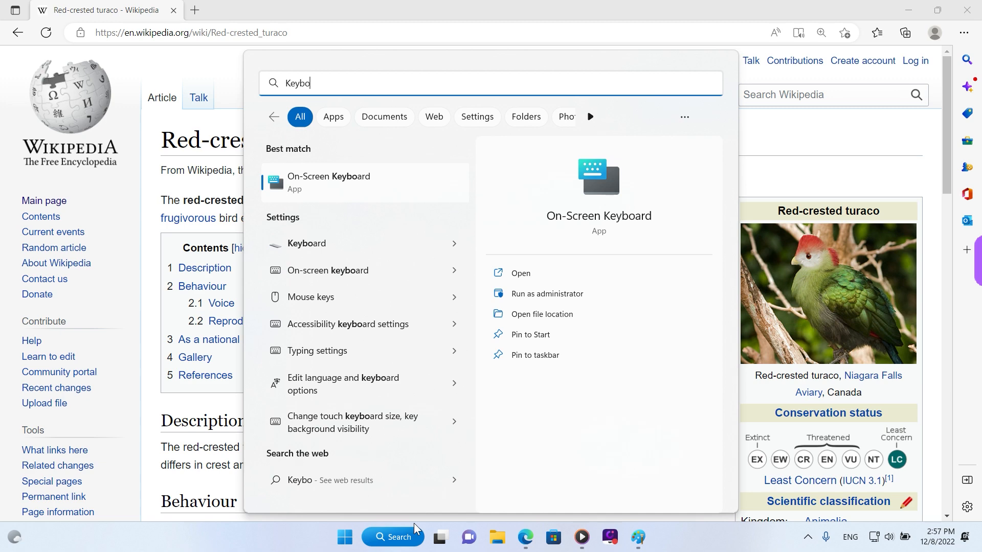
click(311, 185)
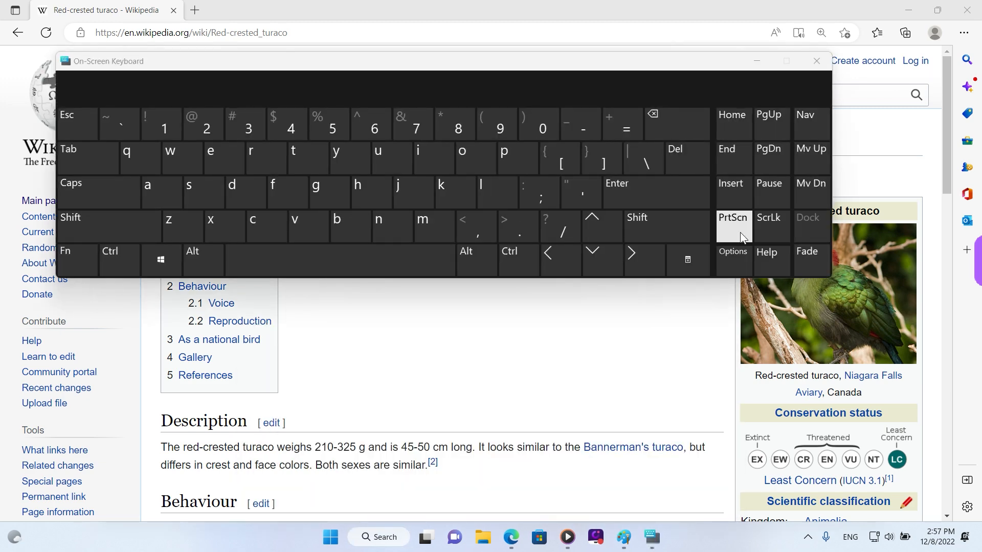
click(817, 57)
Turn on clipboard history and capture the full screen to the clipboard, then dismiss the clipboard history
key(super+v)
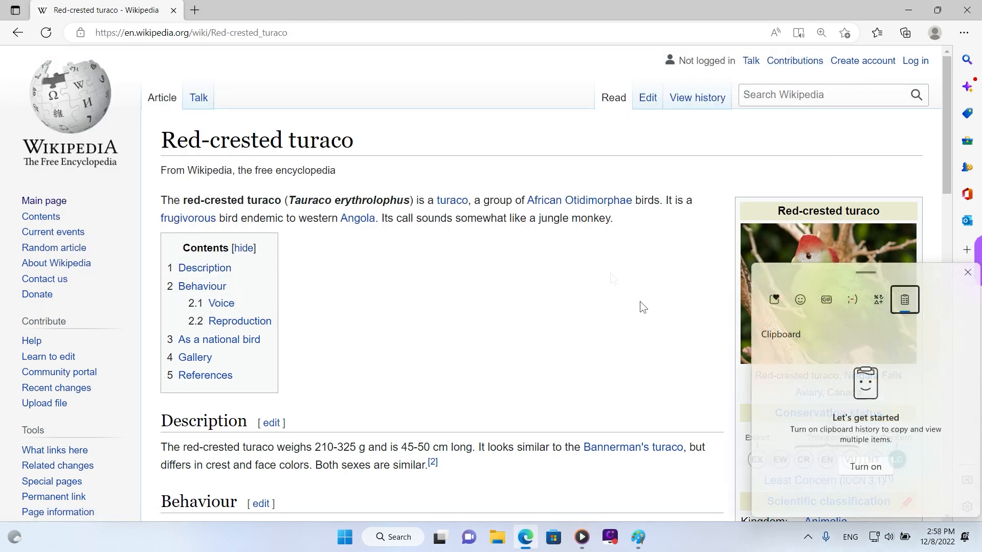
click(880, 463)
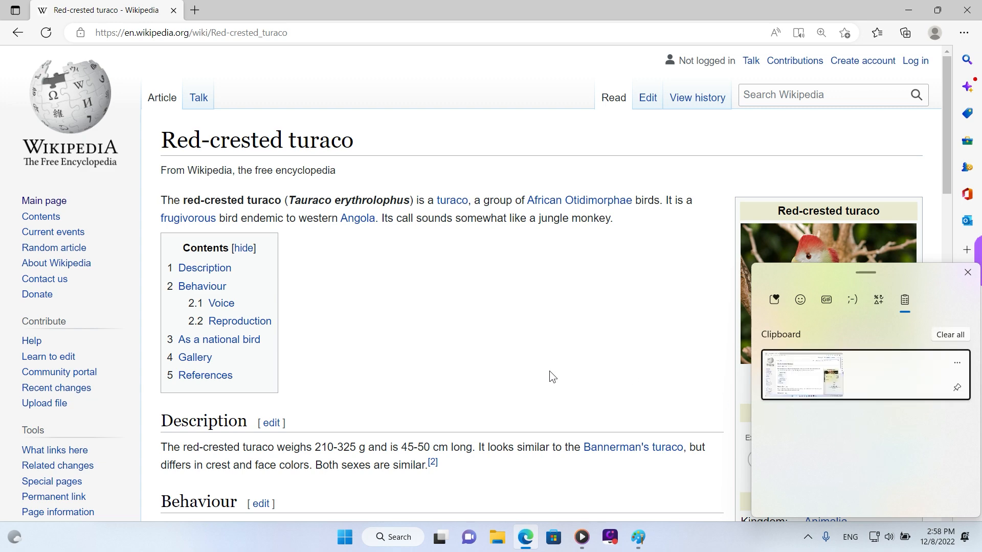
key(Print)
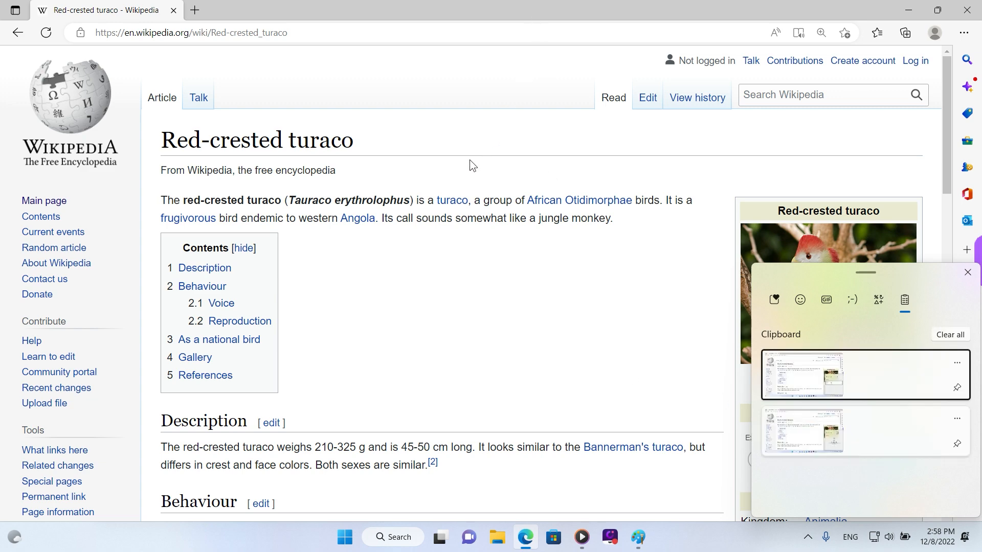
click(454, 184)
Switch to Paint and paste the captured screenshot onto the blank canvas, viewing it at 50%
click(908, 10)
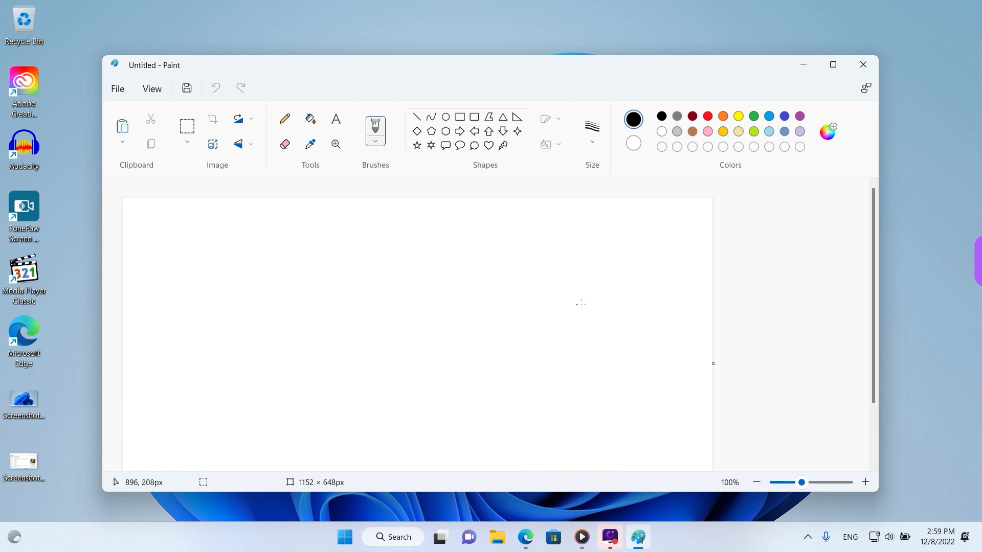
mouse_move(134, 108)
mouse_down()
mouse_move(127, 156)
mouse_move(137, 121)
mouse_up()
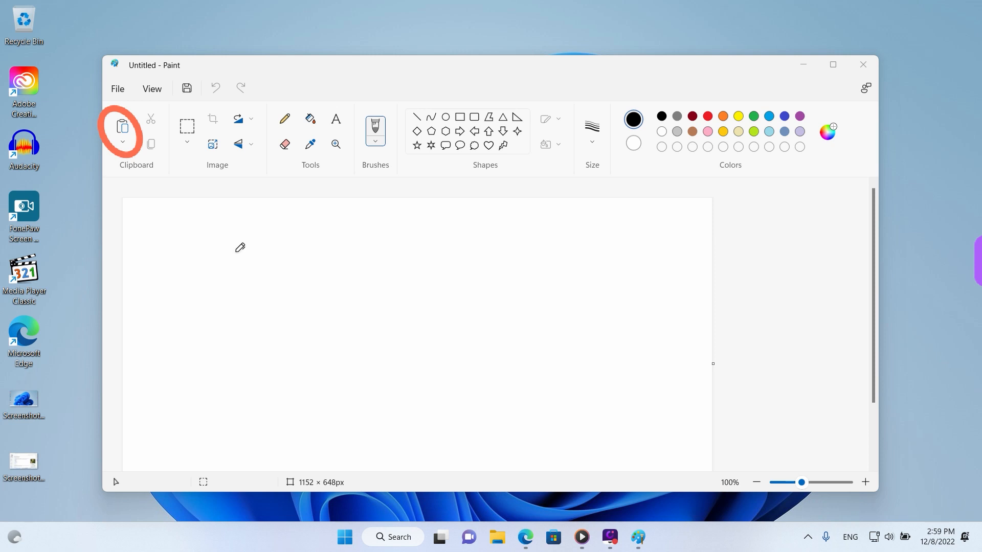
click(127, 126)
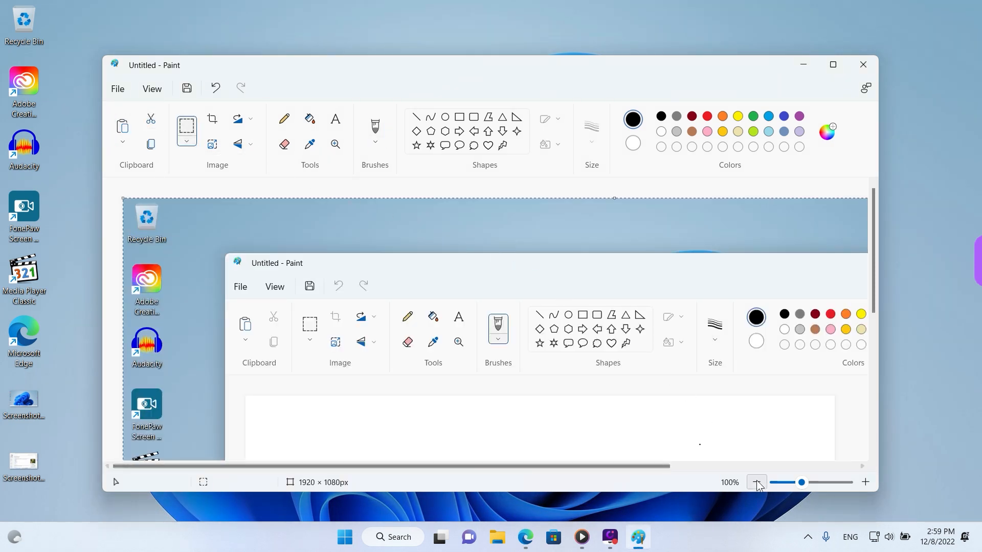
scroll(413, 267, down, 2)
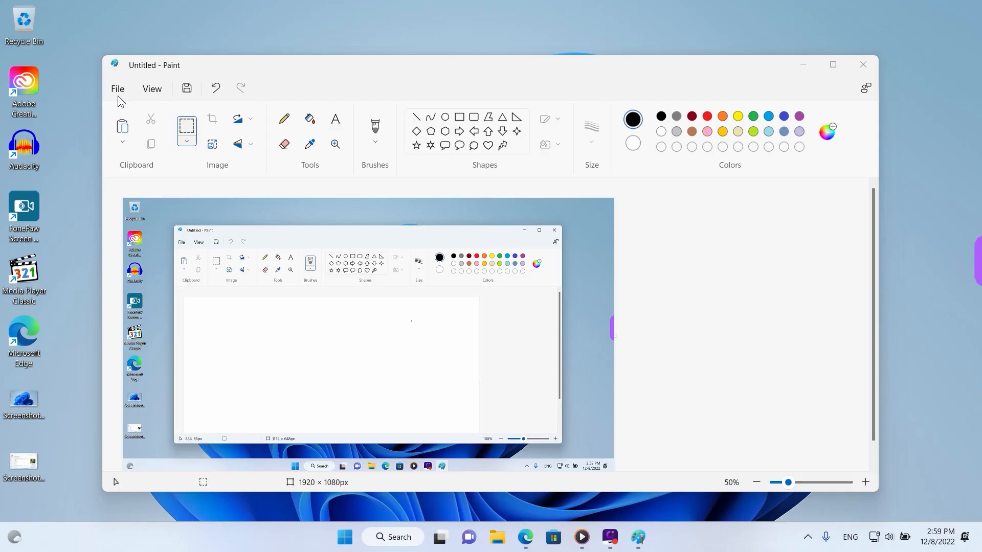
Start saving the pasted screenshot and choose the Screenshots folder inside Pictures as the destination
click(118, 97)
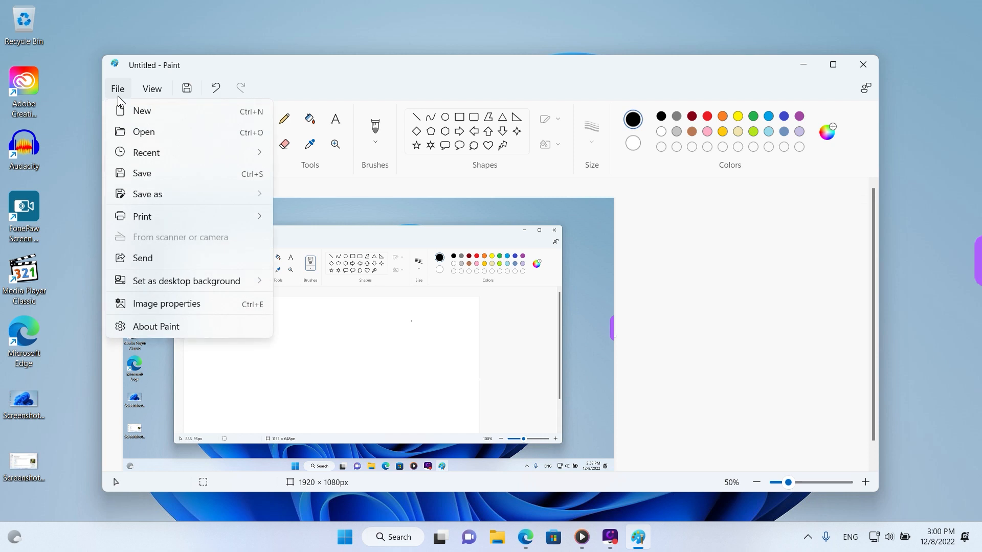
click(176, 173)
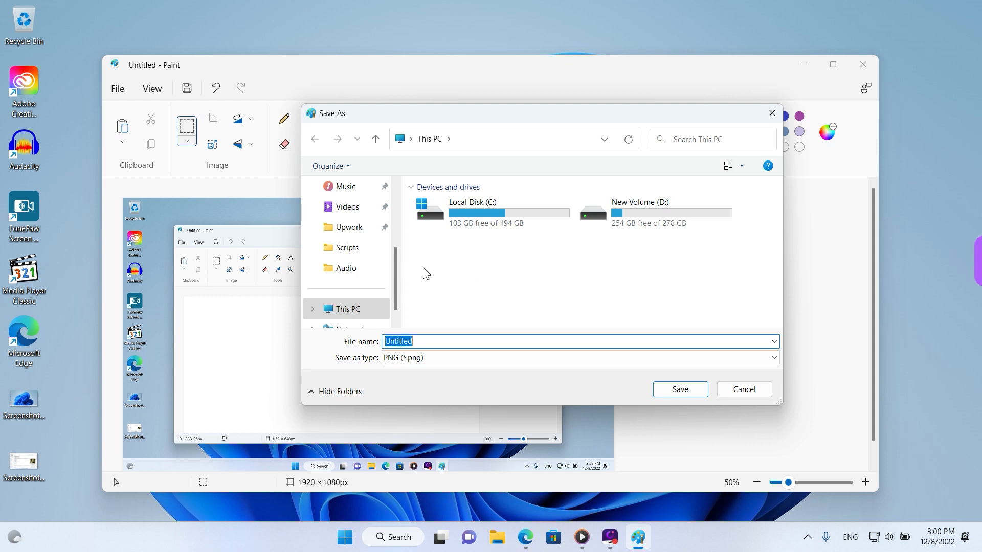
scroll(367, 269, down, 1)
scroll(367, 269, up, 1)
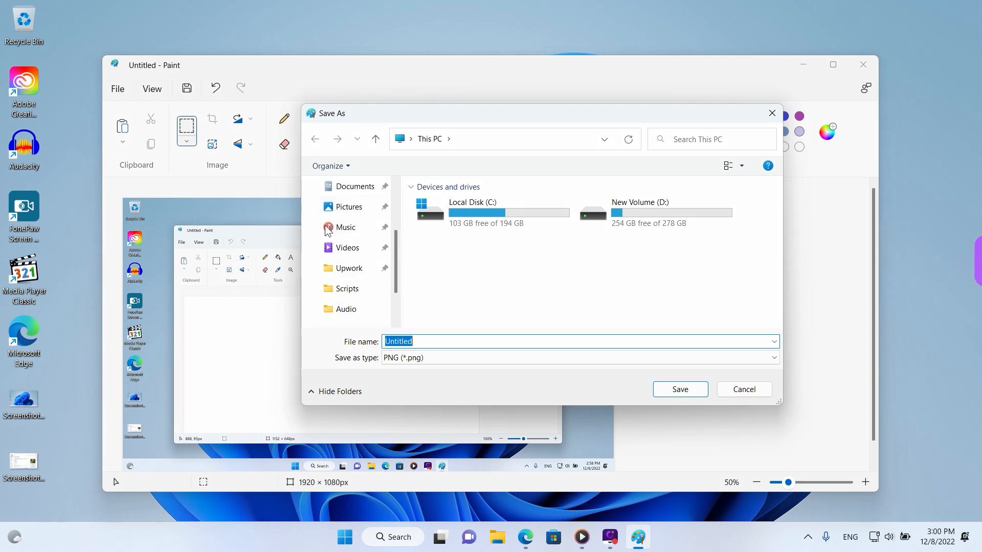
mouse_move(310, 207)
mouse_down()
mouse_move(390, 220)
mouse_move(304, 220)
mouse_move(309, 199)
mouse_up()
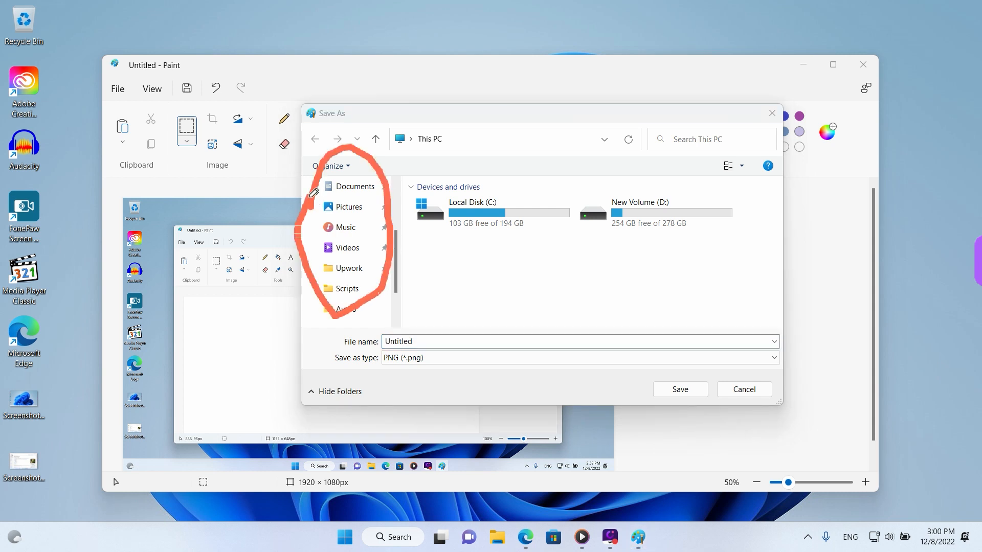
click(349, 206)
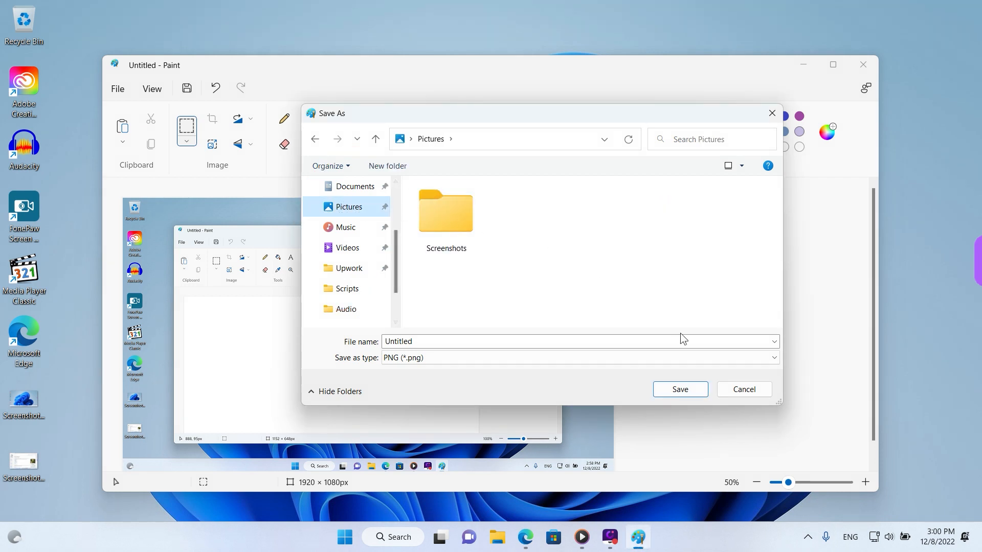
drag(781, 401, 817, 447)
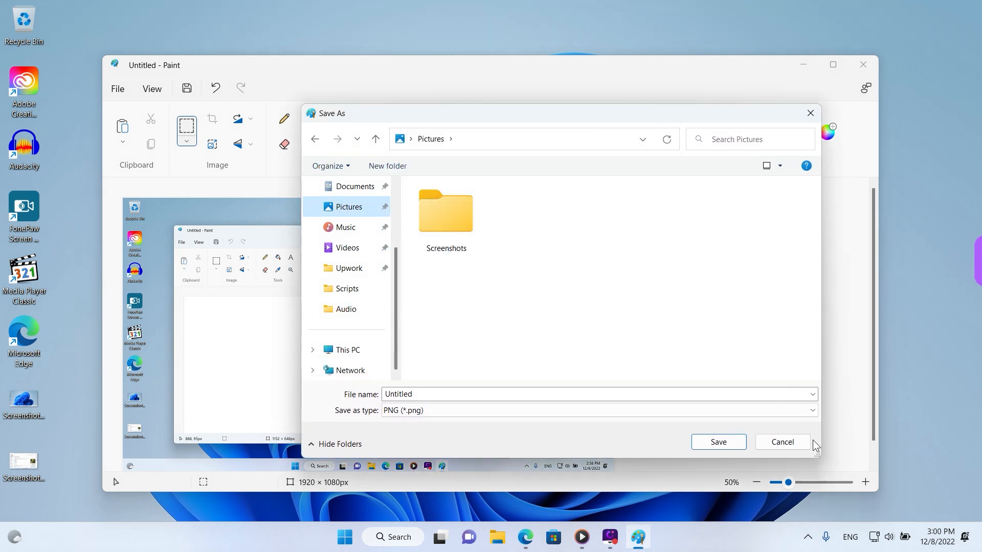
double_click(456, 217)
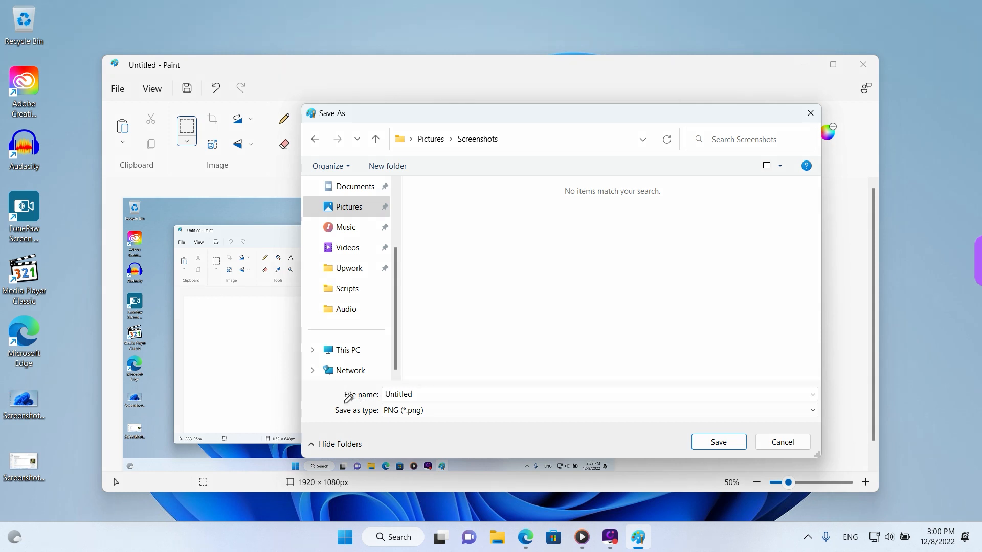
Save the image in JPEG format under the file name "Untitled 2"
drag(342, 403, 381, 400)
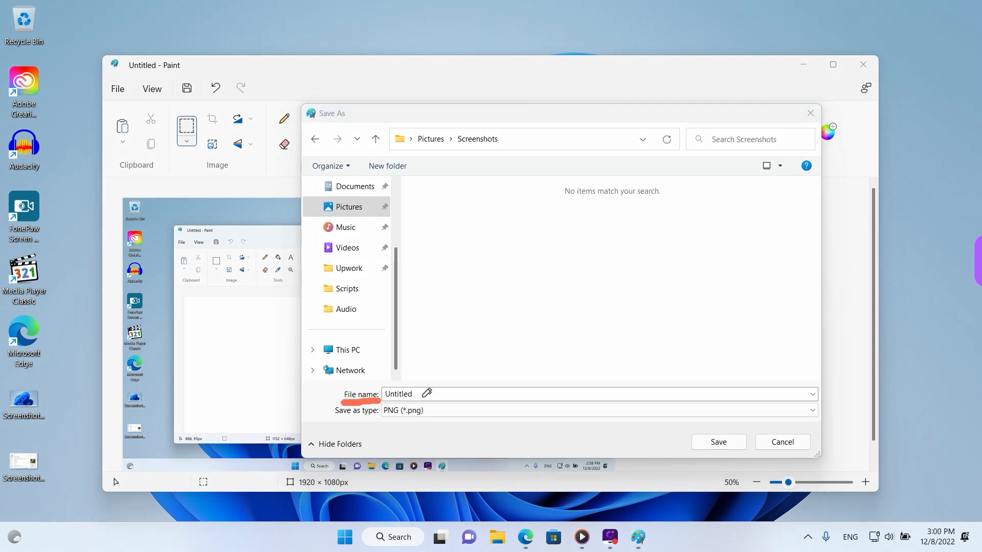
drag(334, 423, 380, 422)
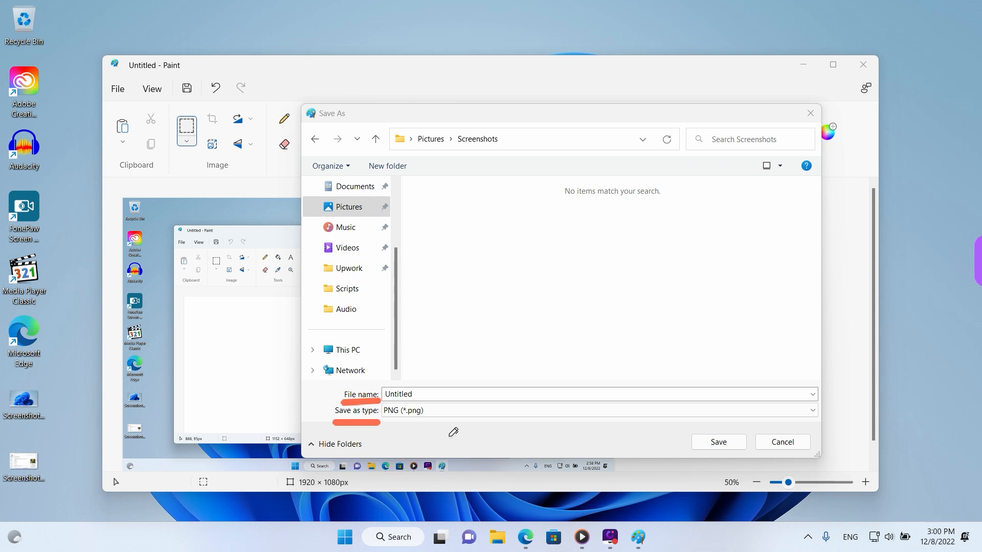
click(436, 412)
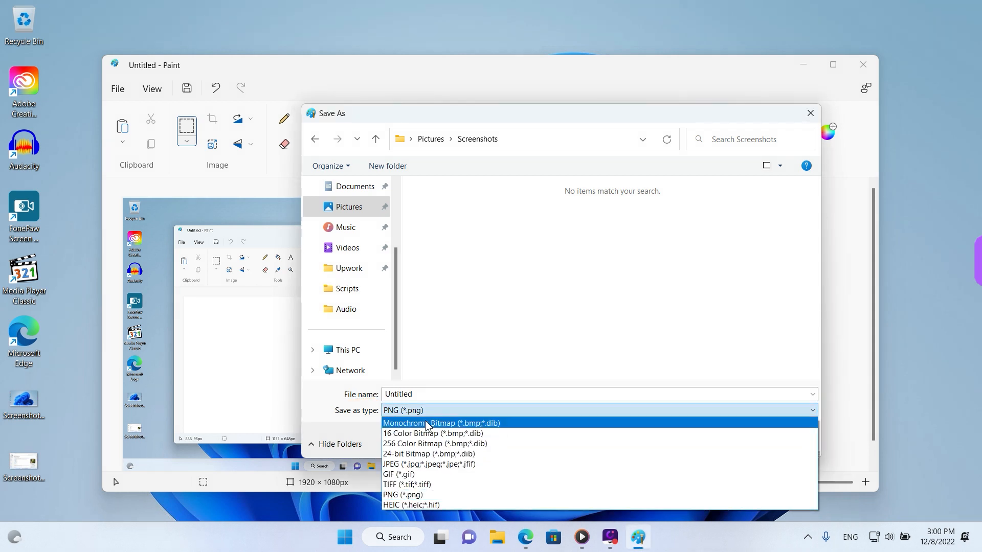
click(419, 466)
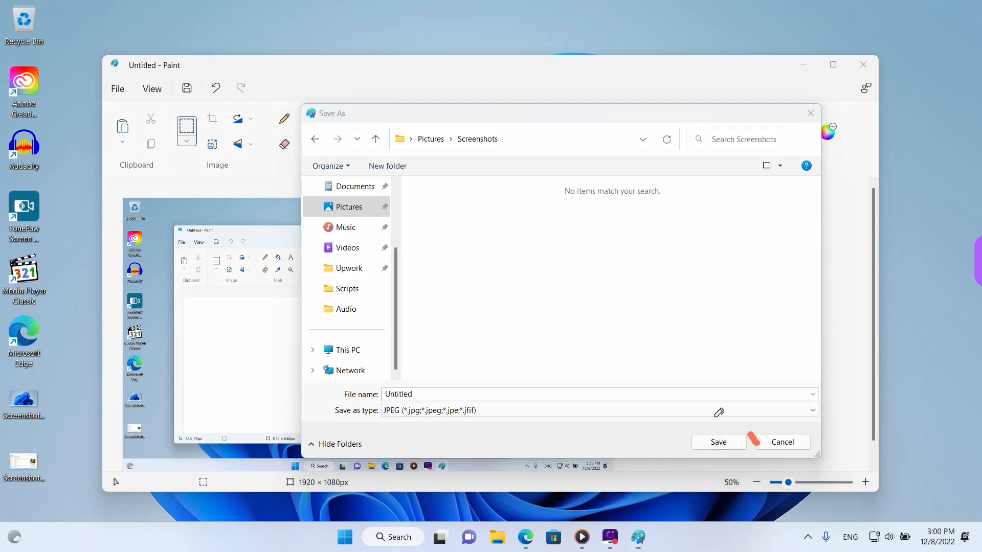
mouse_move(753, 425)
mouse_down()
mouse_move(744, 475)
mouse_move(752, 427)
mouse_up()
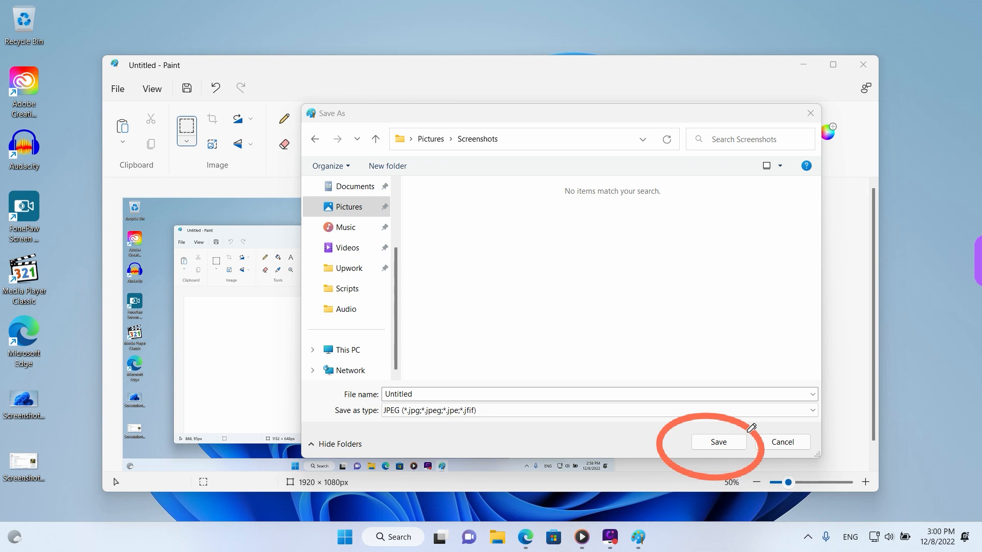
click(640, 397)
text(2)
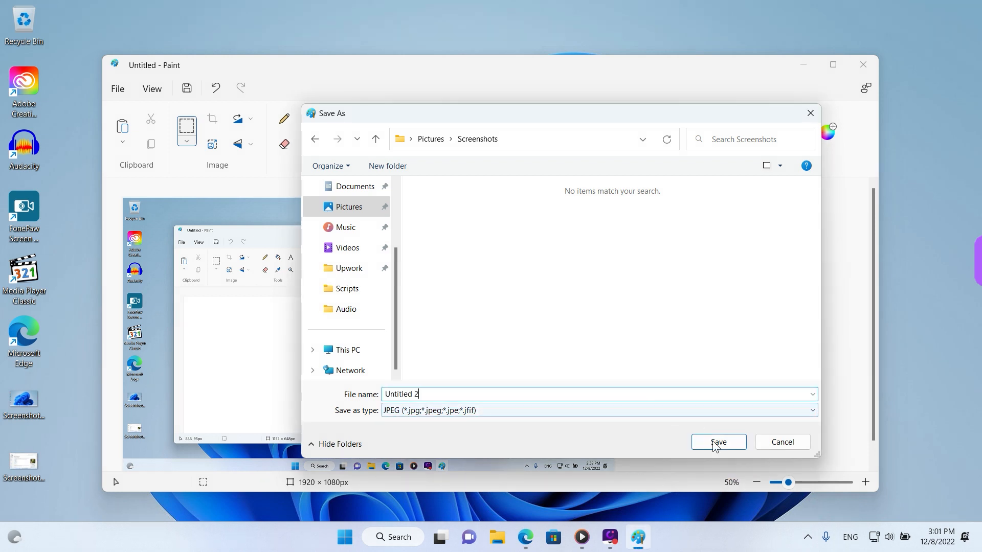
click(714, 444)
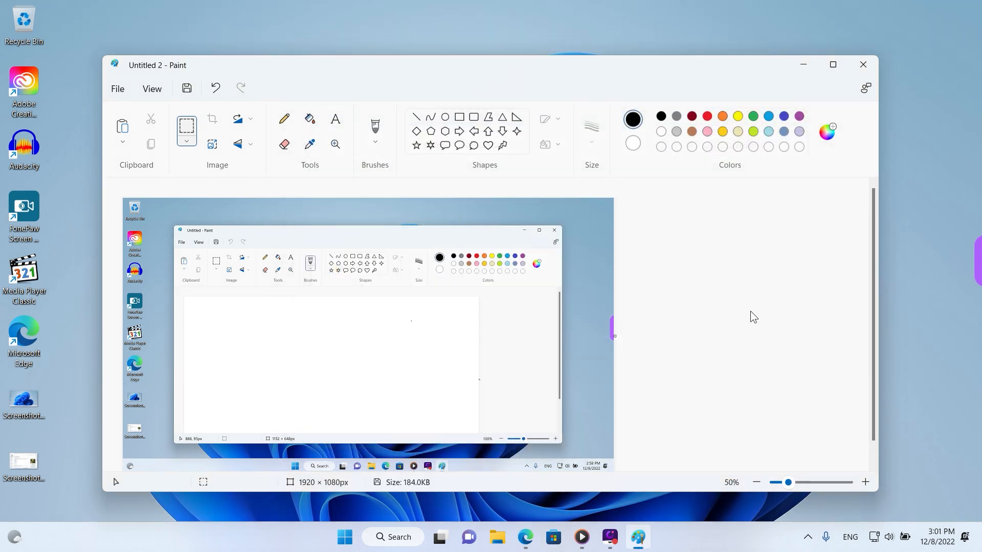
Close Paint, switch to File Explorer and open the Screenshots folder inside Pictures
click(870, 63)
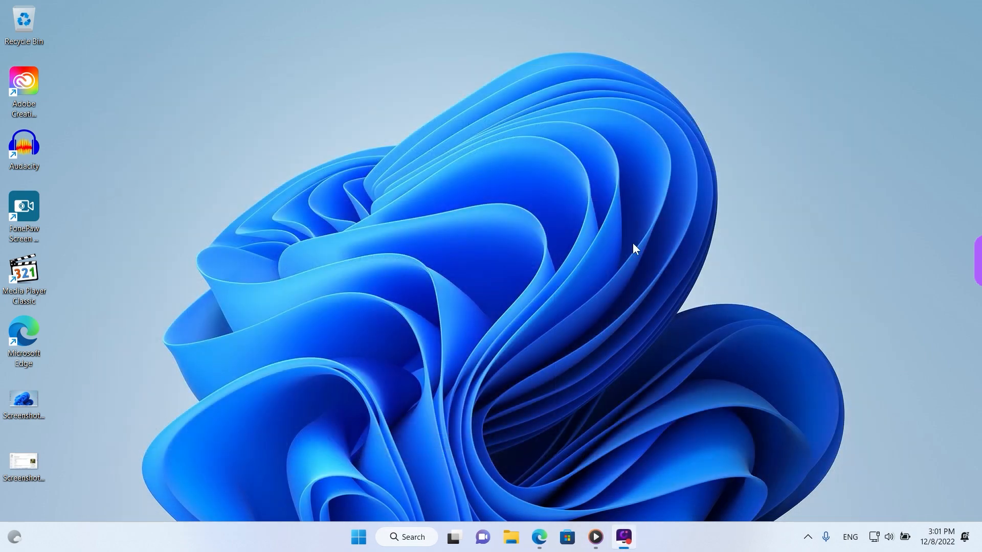
click(360, 544)
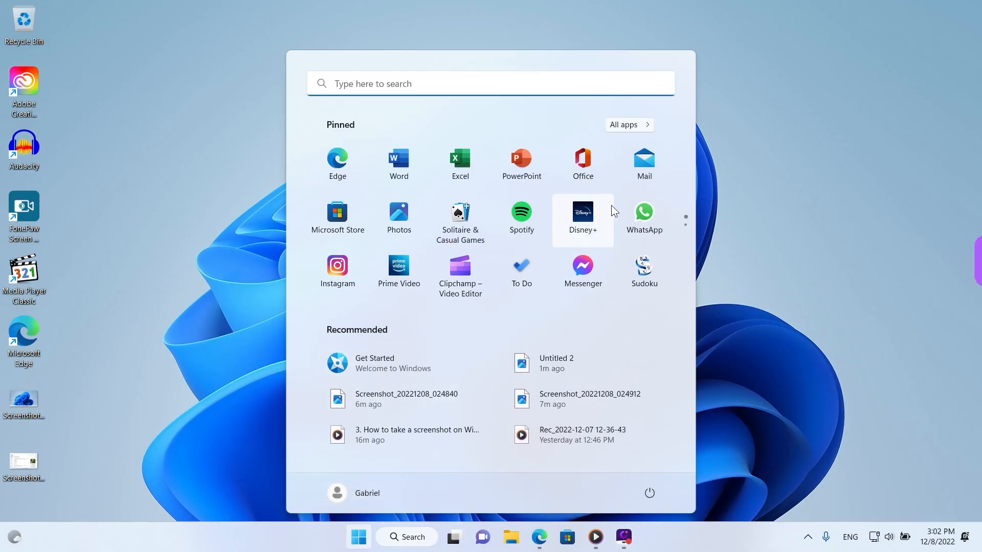
click(588, 224)
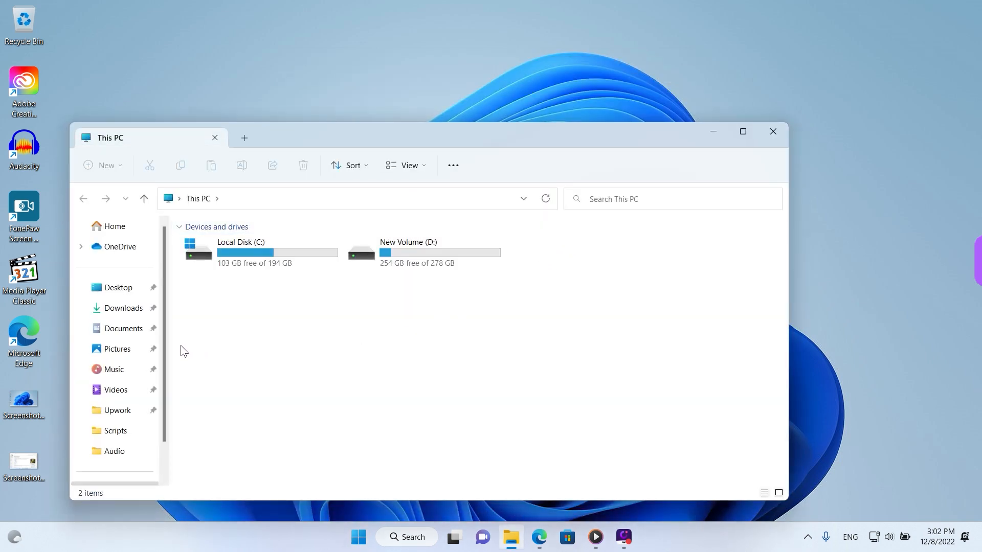
click(116, 358)
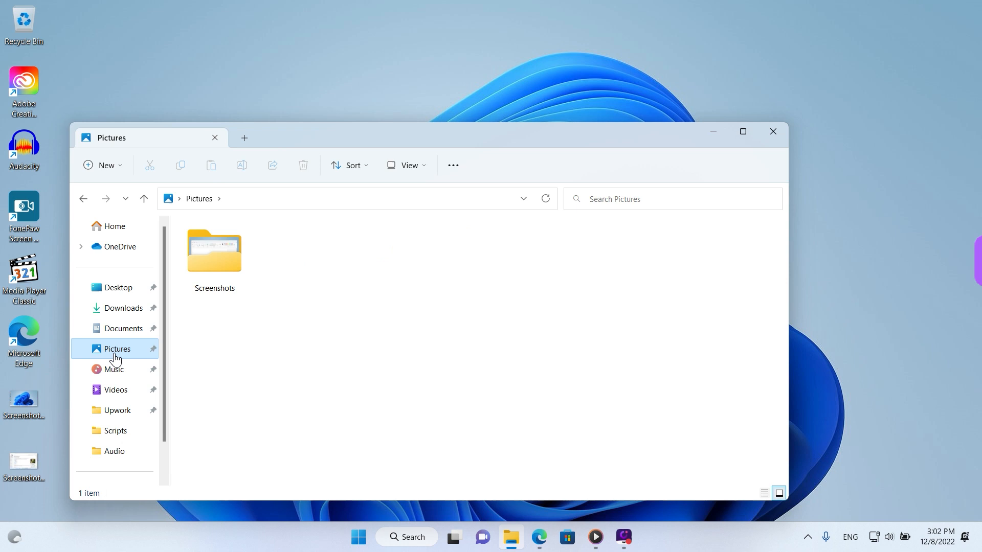
double_click(210, 278)
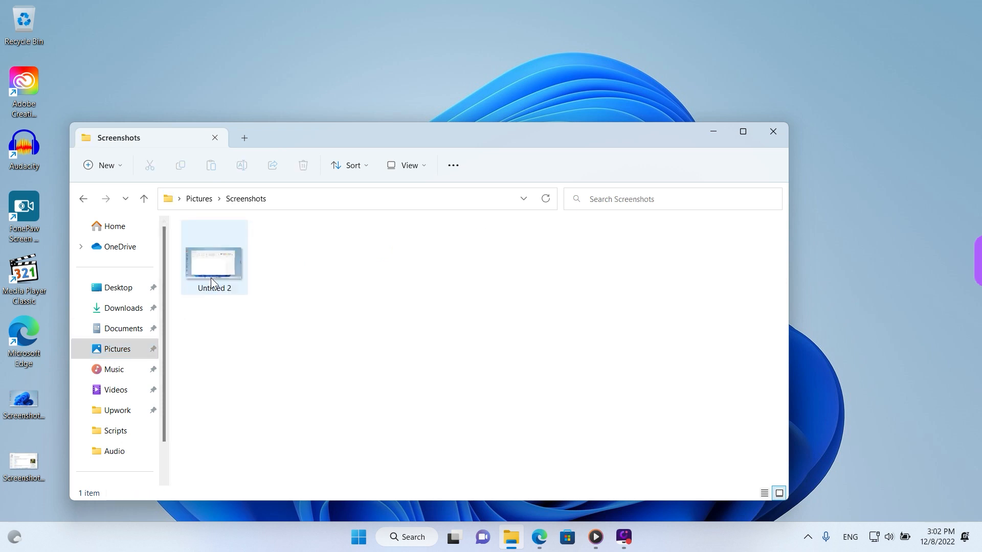
View the saved "Untitled 2" image, then close the image viewer and the folder window
double_click(211, 277)
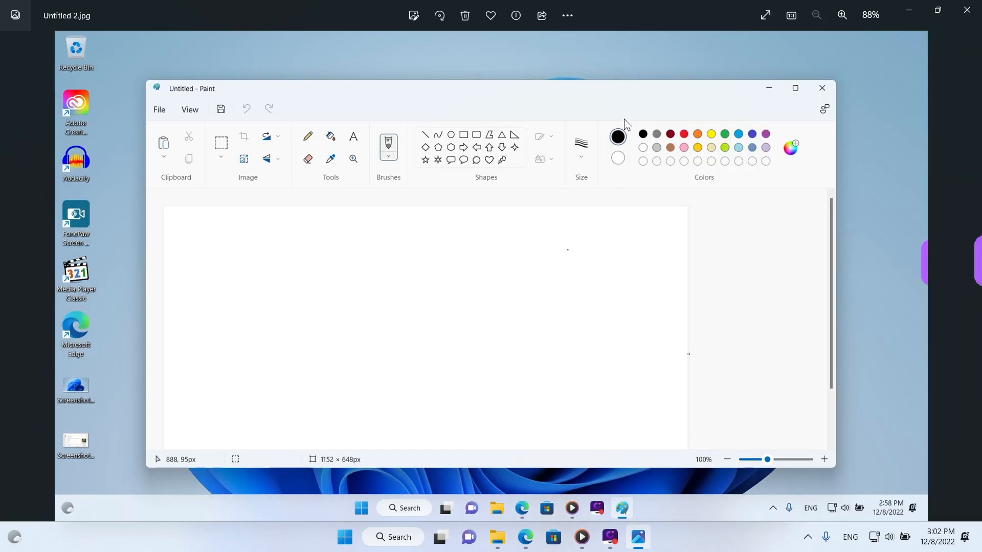
drag(639, 16, 504, 31)
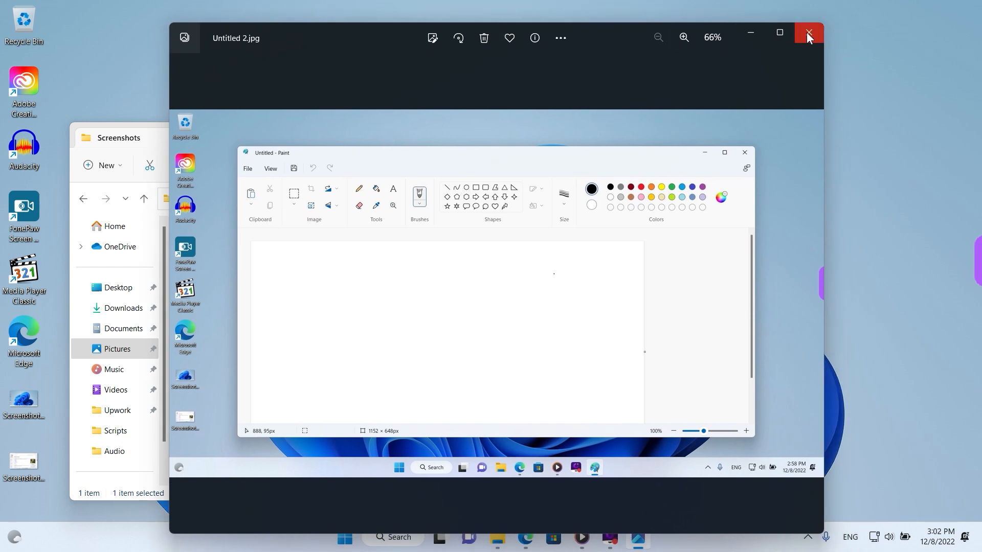
click(806, 32)
click(772, 132)
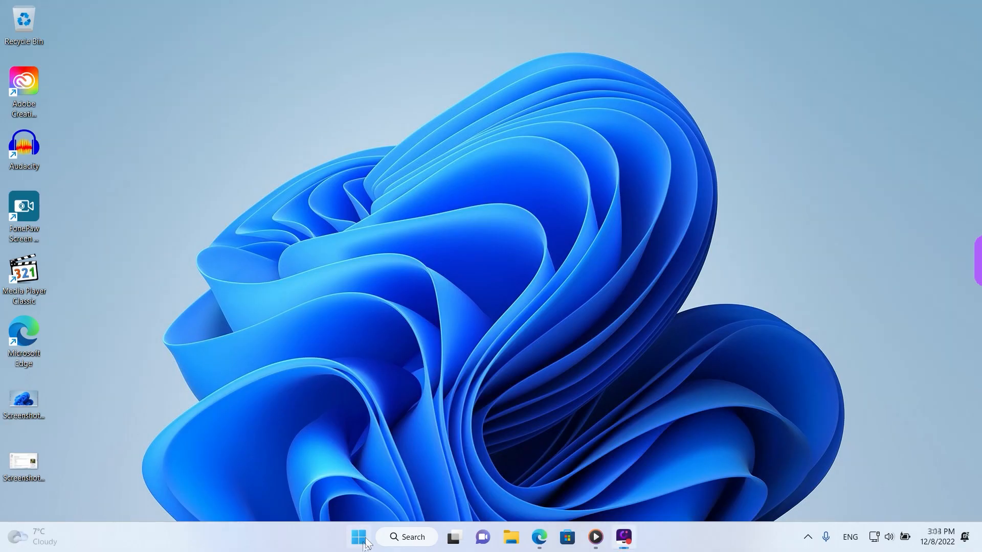
Launch Snipping Tool from the list of all installed apps and move its window toward the middle of the desktop
click(359, 538)
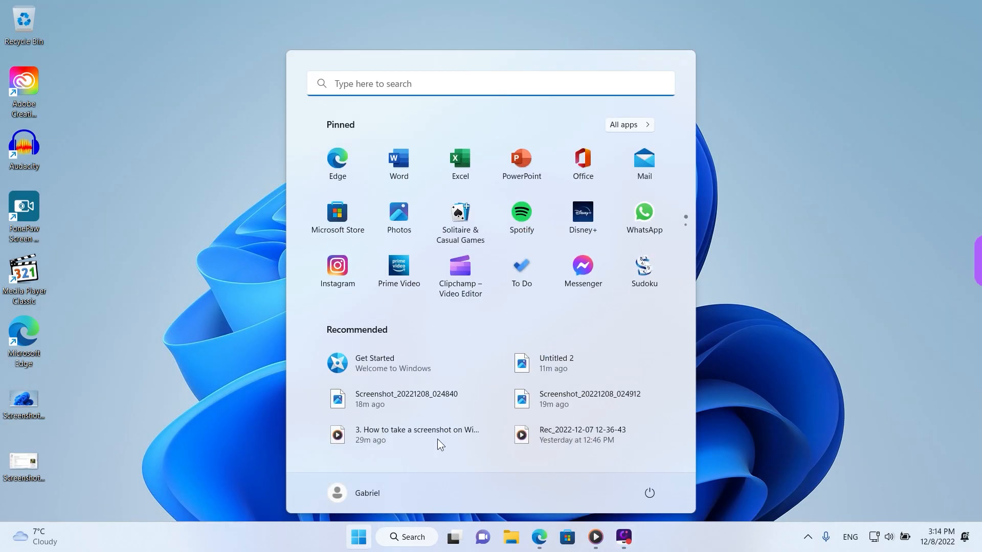
click(626, 128)
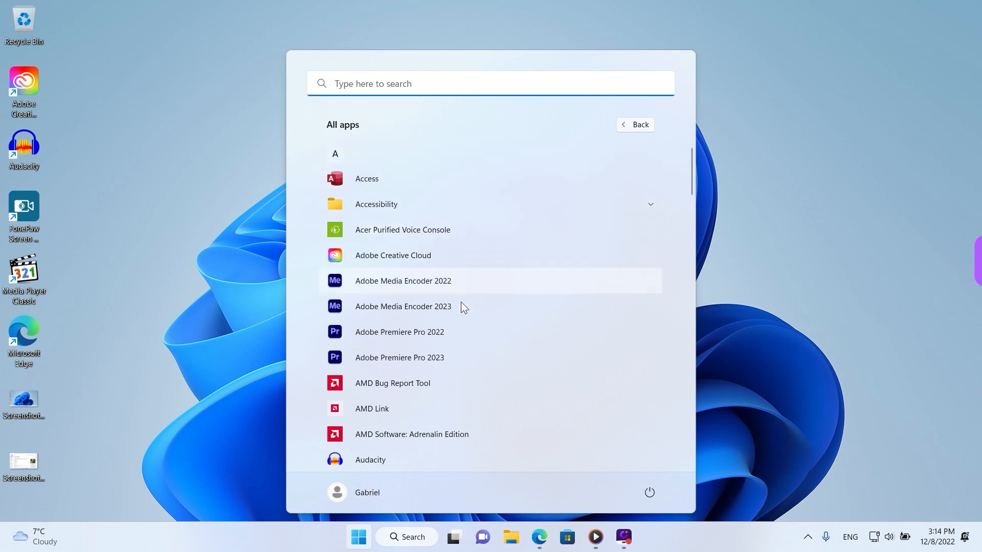
scroll(446, 325, down, 20)
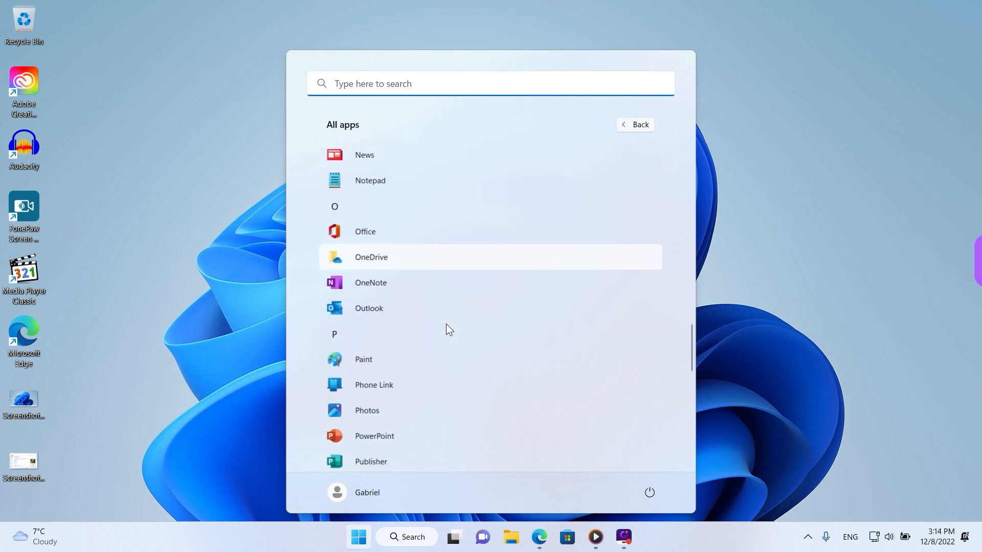
scroll(446, 324, down, 6)
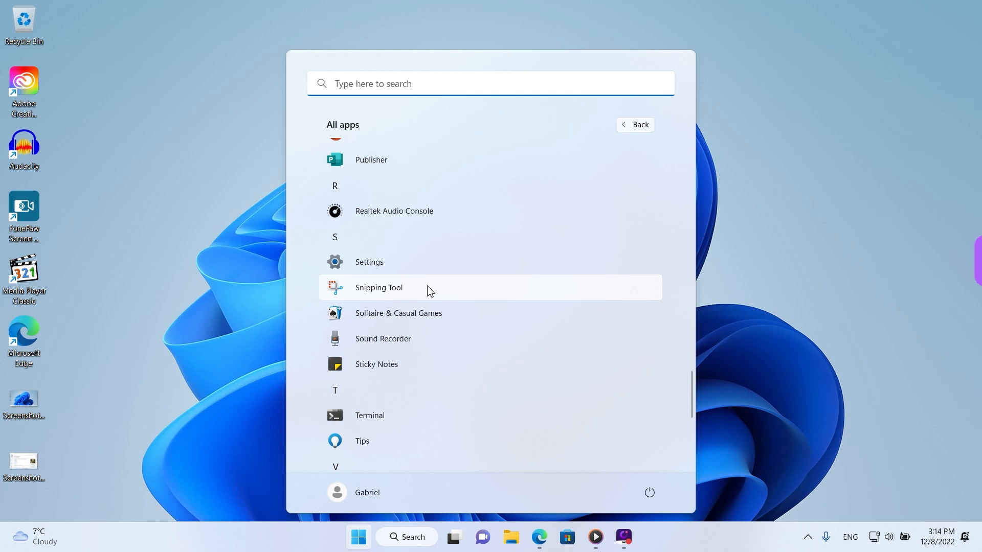
click(428, 287)
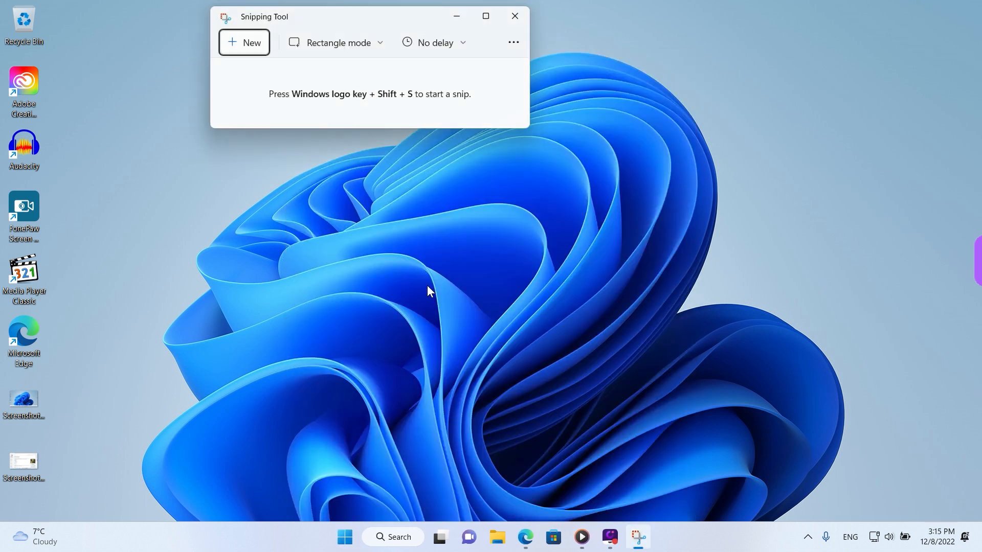
drag(361, 20, 492, 197)
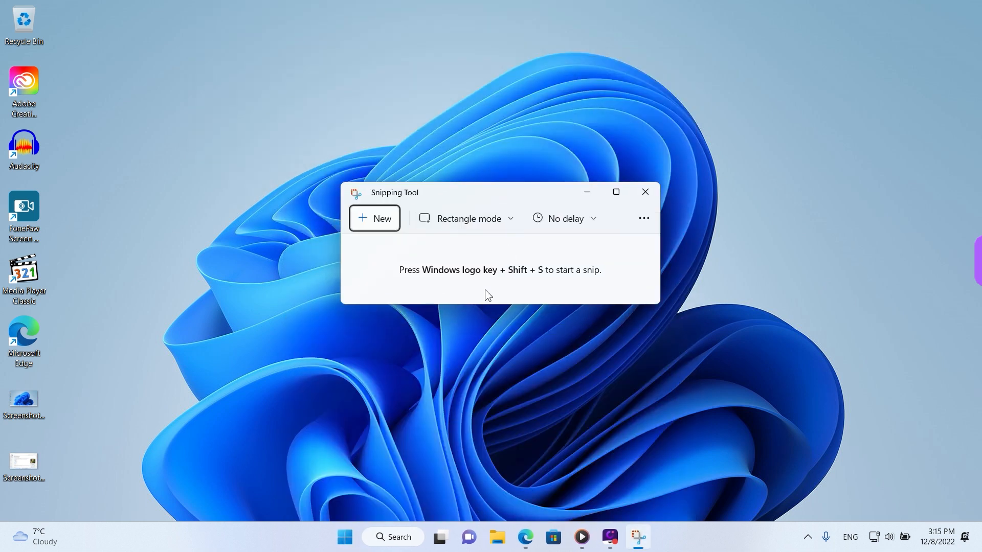
Capture a rectangular snip of the Microsoft Edge shortcut and the two screenshot files below it on the desktop
drag(424, 281, 556, 280)
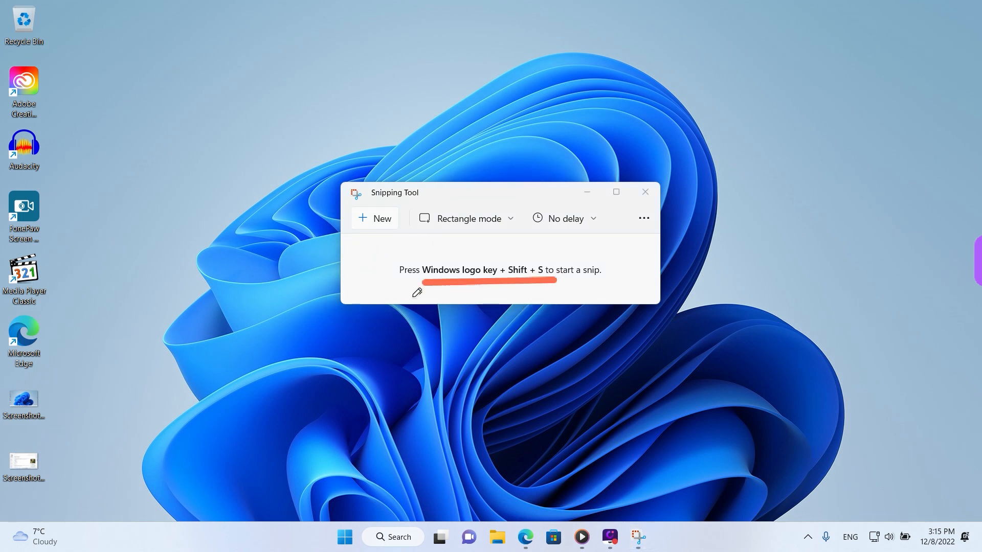
click(382, 218)
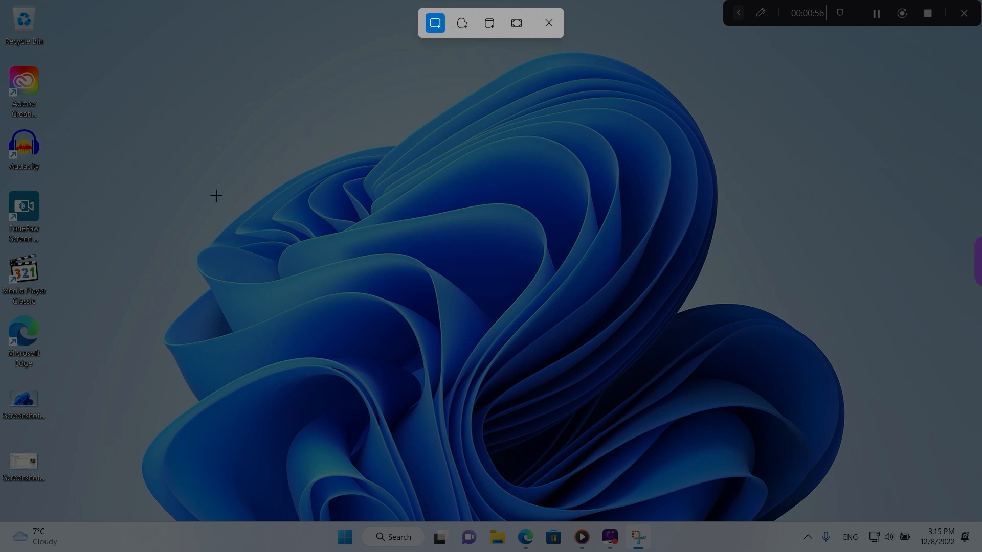
drag(57, 313, 1, 493)
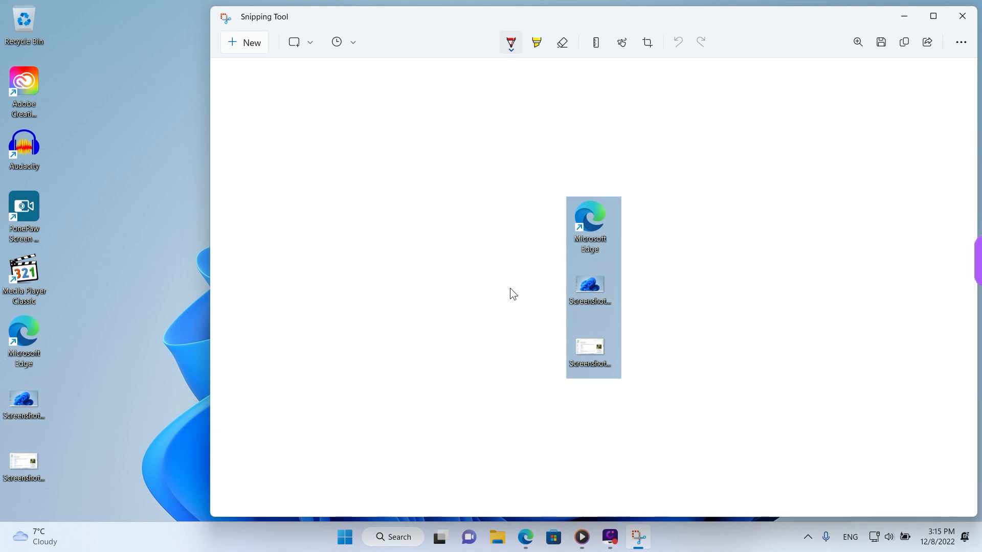
Capture a freeform snip around the blue flower shape of the wallpaper and shift the result window slightly
click(247, 42)
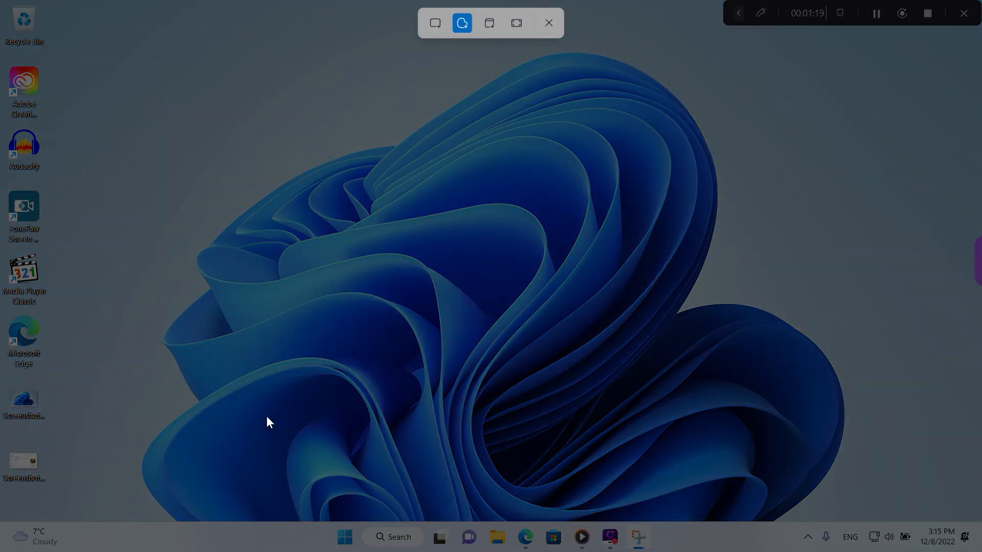
mouse_move(179, 517)
mouse_down()
mouse_move(150, 487)
mouse_move(192, 401)
mouse_move(173, 358)
mouse_move(208, 227)
mouse_move(456, 92)
mouse_up()
mouse_move(721, 134)
mouse_down()
mouse_move(721, 288)
mouse_move(841, 473)
mouse_move(553, 524)
mouse_move(174, 521)
mouse_up()
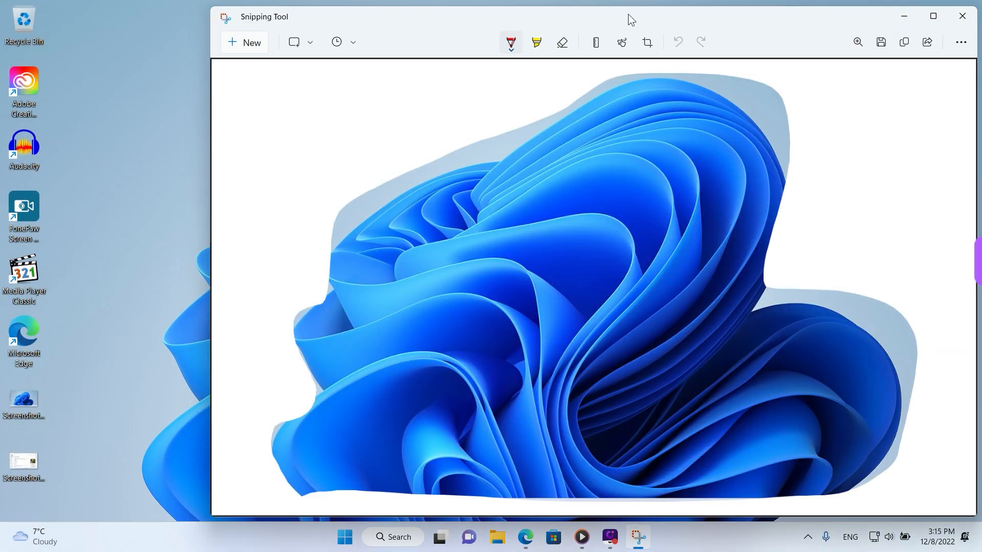
drag(628, 14, 571, 16)
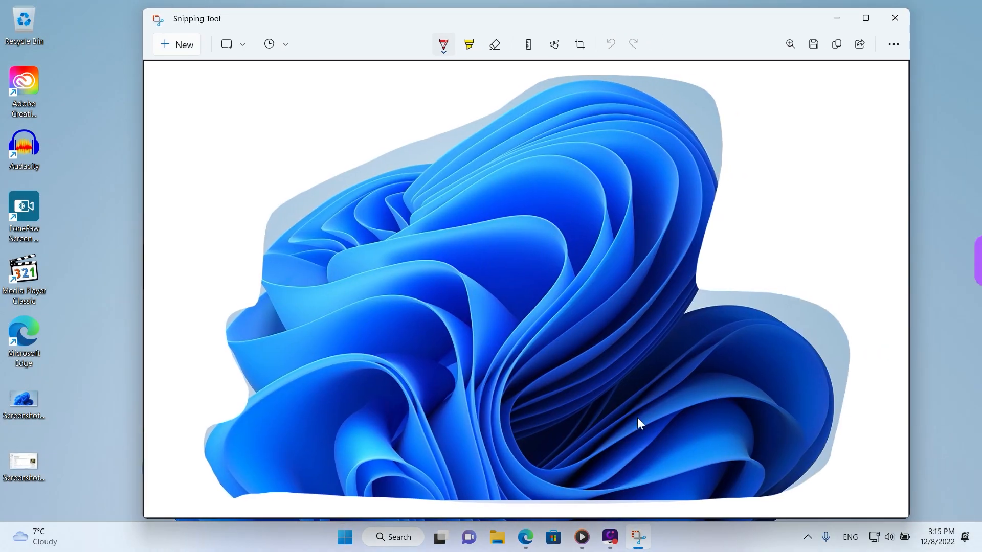
Maximize the Edge window with the Red-crested turaco article, capture it as a window snip, and close Snipping Tool
click(525, 537)
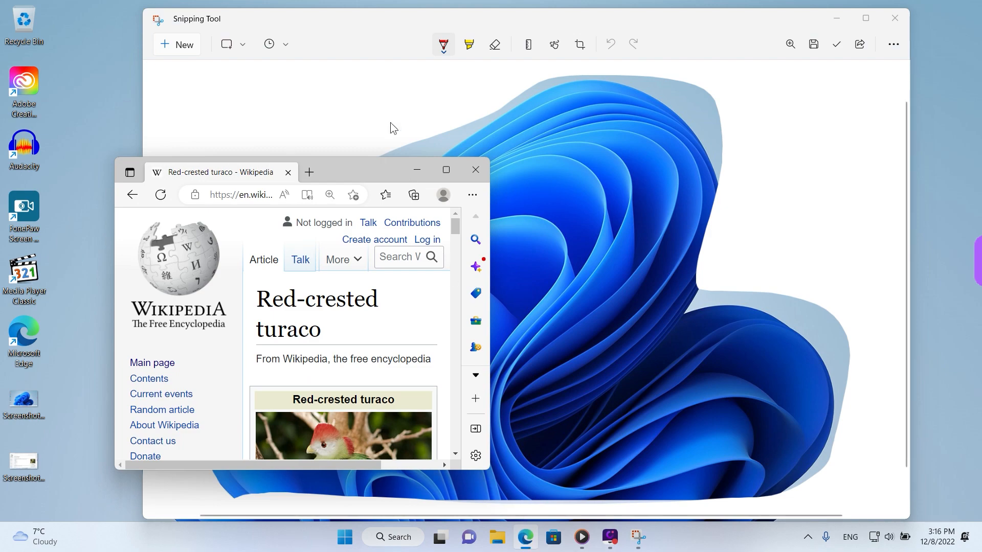
double_click(372, 176)
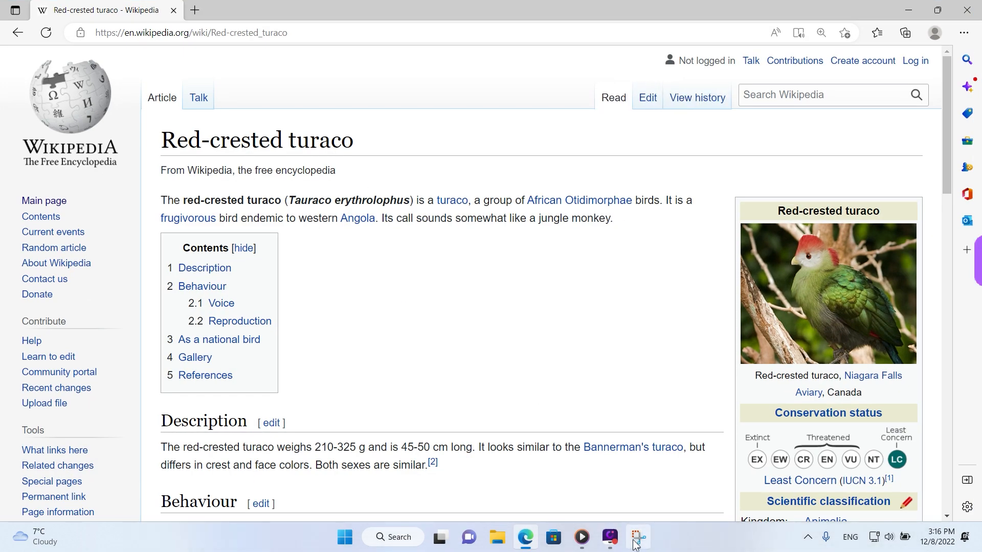
click(638, 537)
click(184, 45)
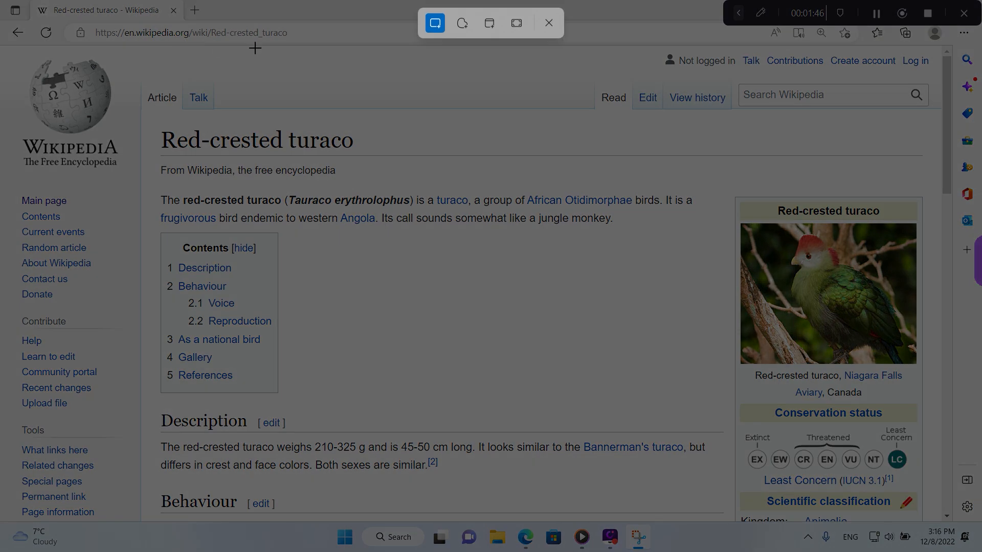
click(497, 25)
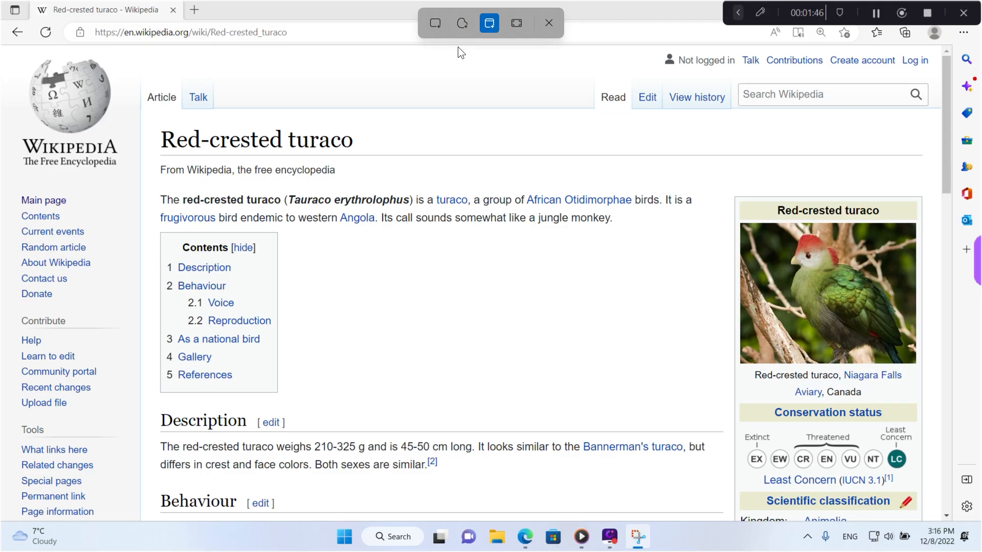
click(353, 138)
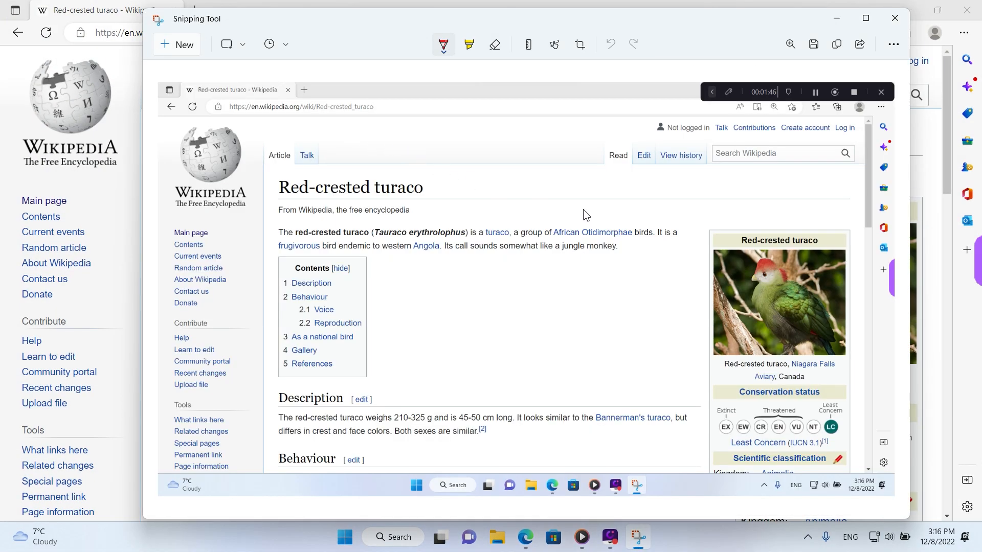
drag(701, 21, 646, 80)
click(839, 72)
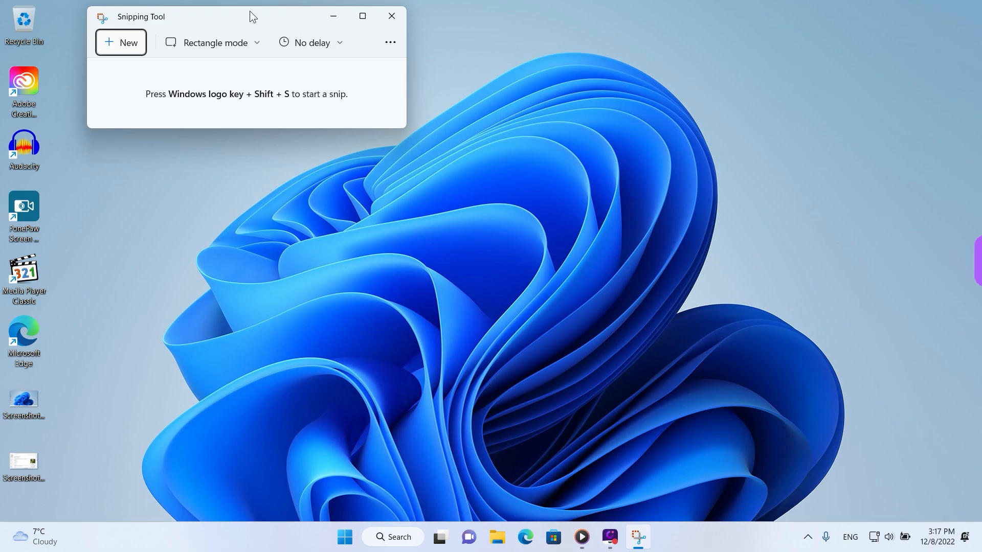
Capture the entire desktop as a full-screen snip and reposition the window showing the result
drag(250, 10, 449, 173)
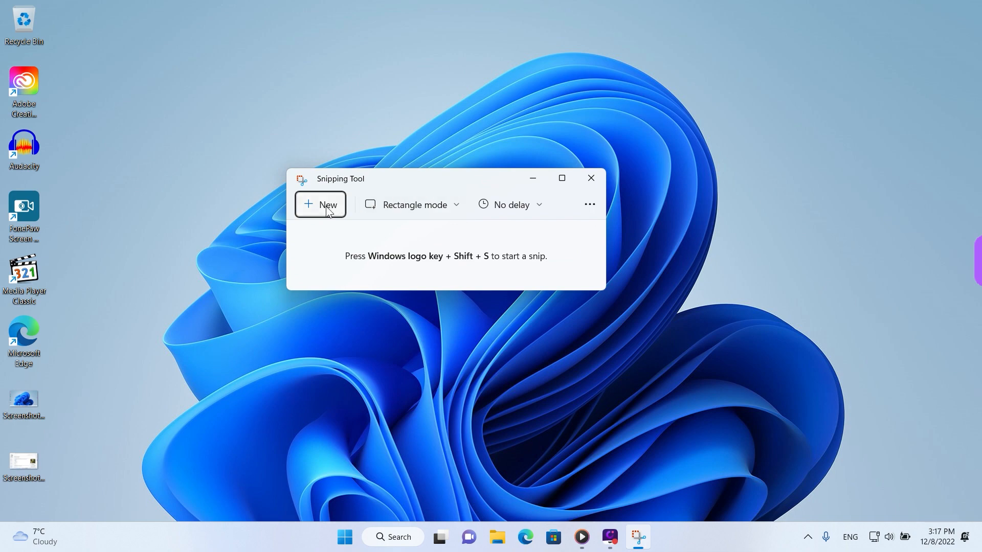
click(327, 207)
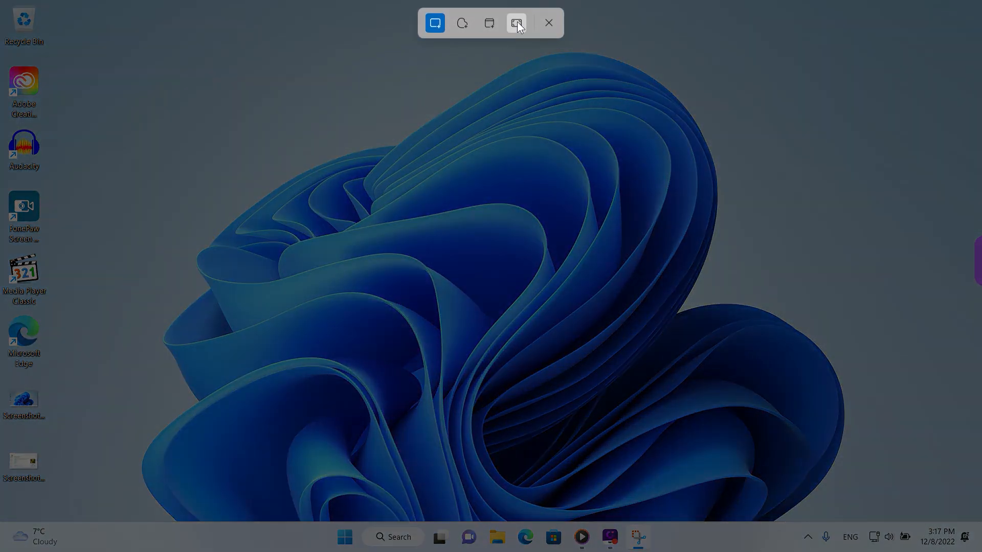
click(517, 23)
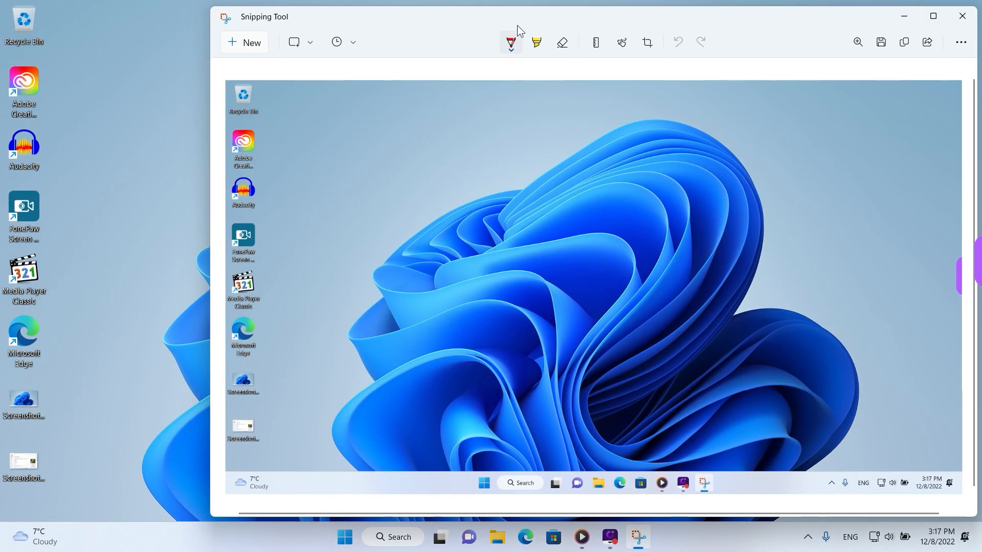
drag(517, 22, 405, 23)
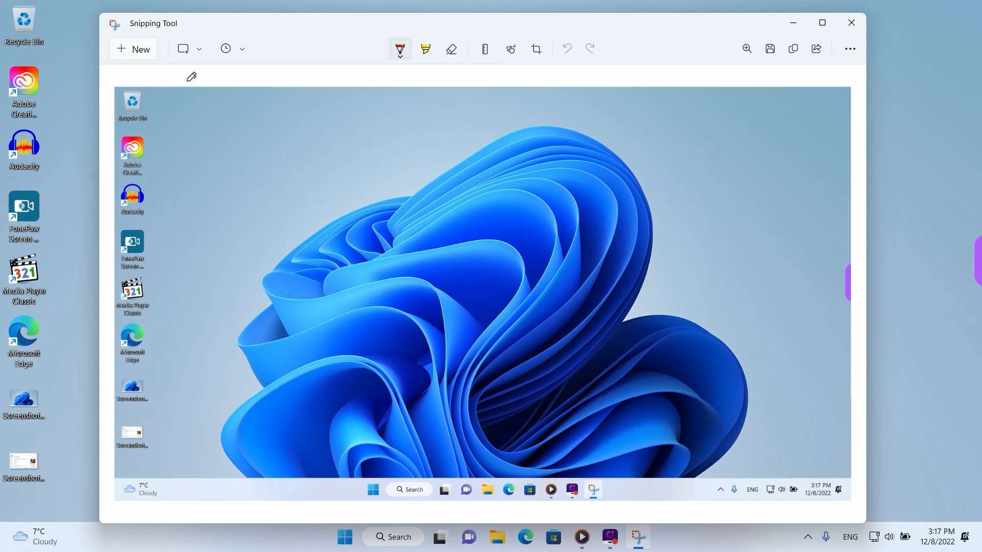
mouse_move(171, 69)
mouse_down()
mouse_move(212, 54)
mouse_move(172, 43)
mouse_up()
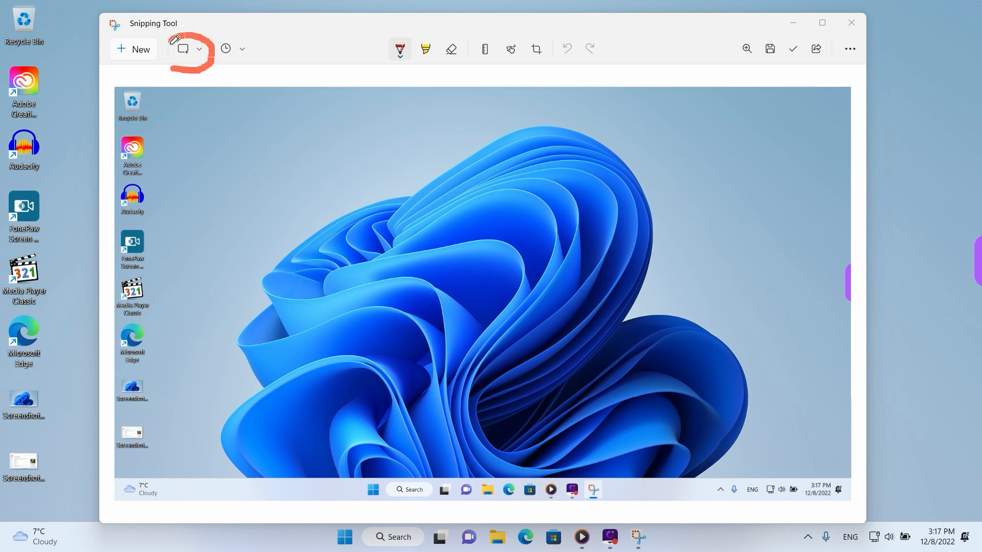
key(ctrl+z)
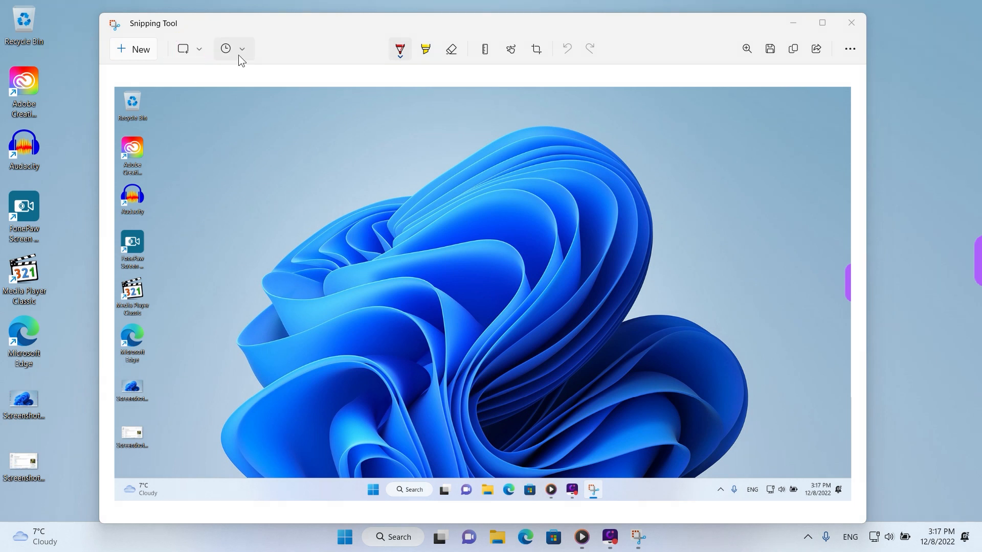
mouse_move(233, 69)
mouse_down()
mouse_move(265, 44)
mouse_move(219, 53)
mouse_move(237, 72)
mouse_up()
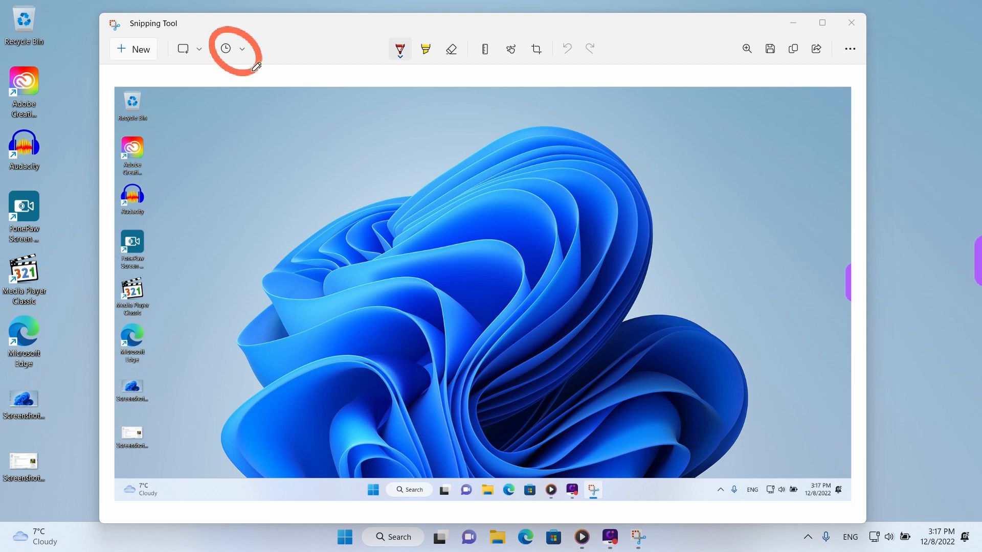
drag(389, 66, 409, 66)
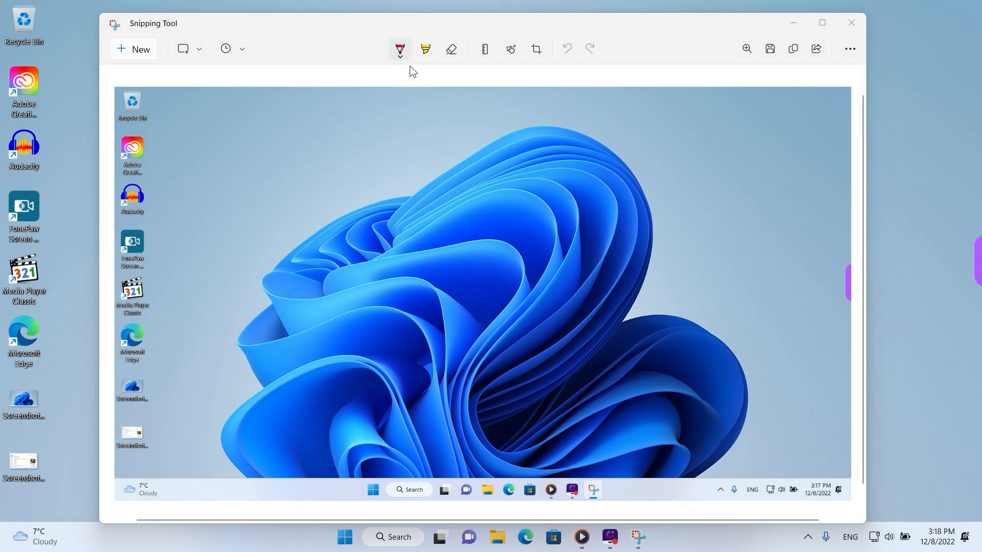
click(401, 50)
click(384, 140)
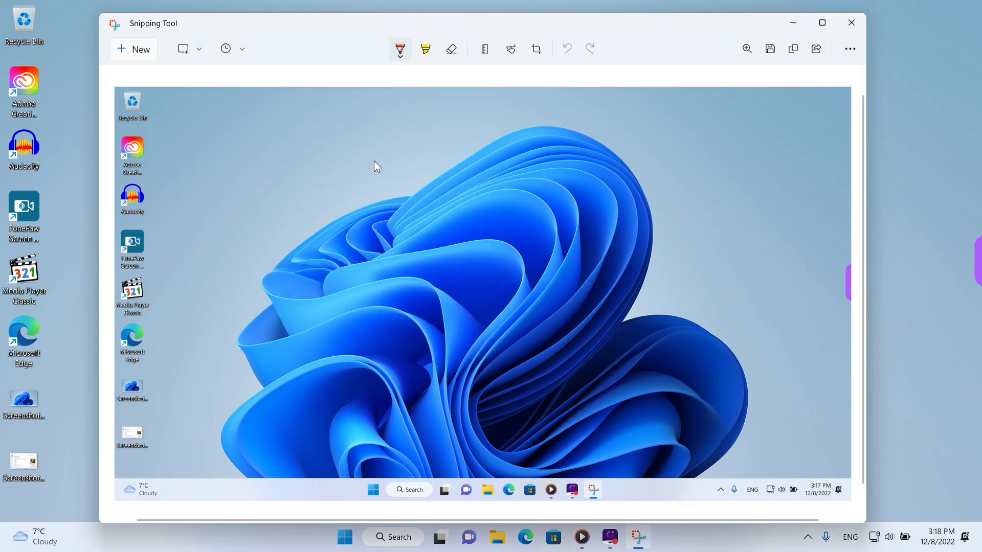
Draw a thin orange ballpoint pen stroke on the snip, increase the pen size, and add a thick orange looping stroke
drag(365, 167, 409, 328)
click(401, 50)
drag(335, 329, 447, 329)
mouse_move(322, 347)
mouse_down()
mouse_move(323, 297)
mouse_move(309, 246)
mouse_move(286, 287)
mouse_up()
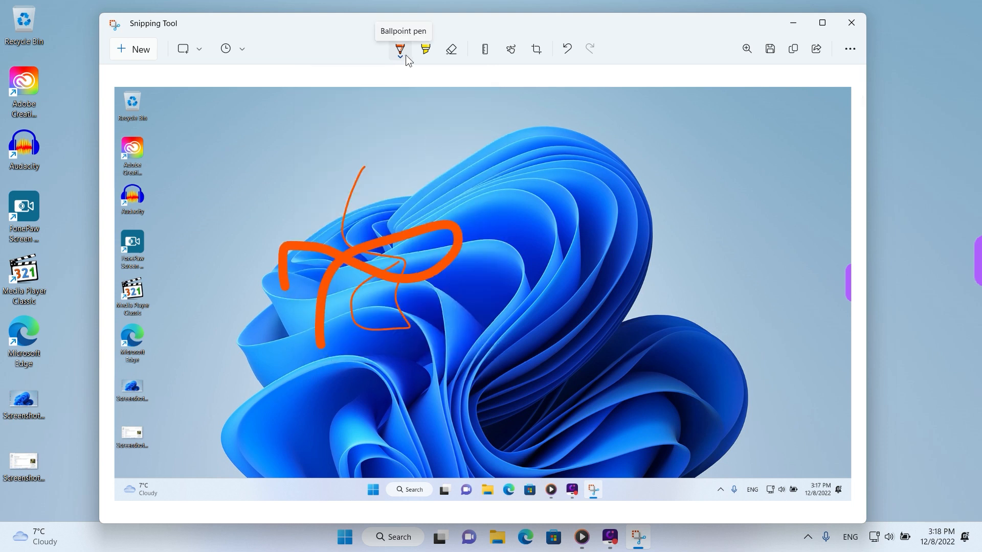
Set the highlighter to green with a larger size and draw a wide crossing stroke over the flower
click(426, 57)
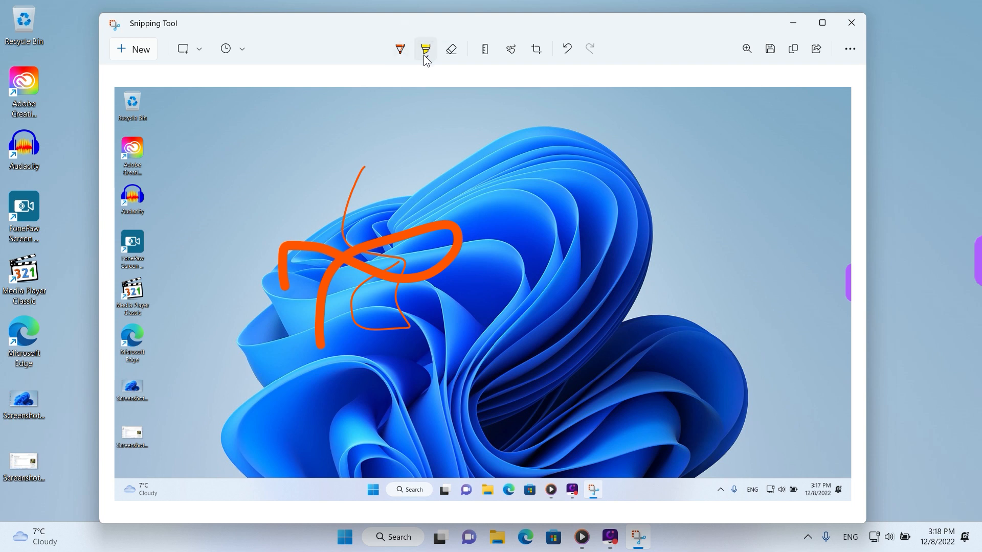
click(426, 57)
click(379, 106)
click(424, 58)
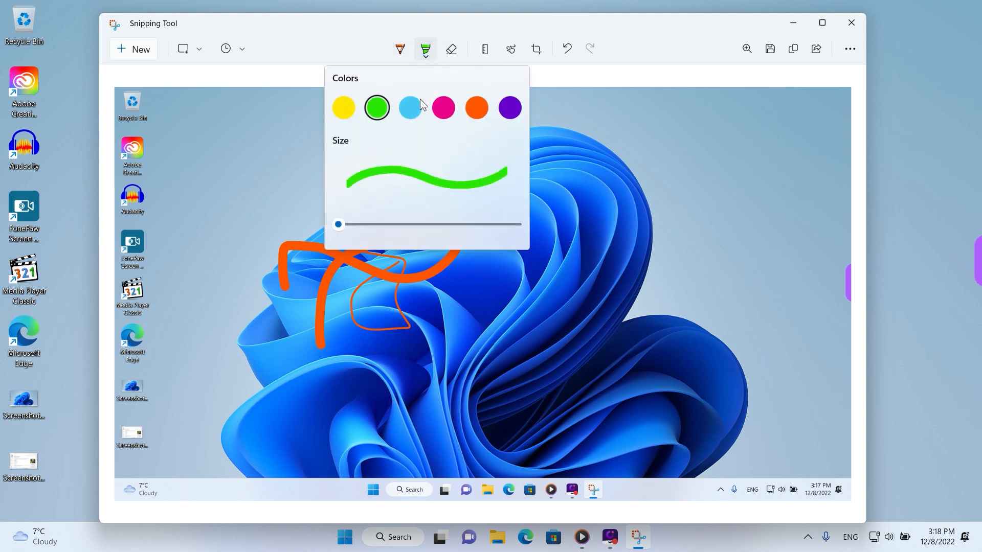
drag(341, 226, 419, 234)
mouse_move(496, 379)
mouse_down()
mouse_move(316, 199)
mouse_move(375, 273)
mouse_move(585, 183)
mouse_up()
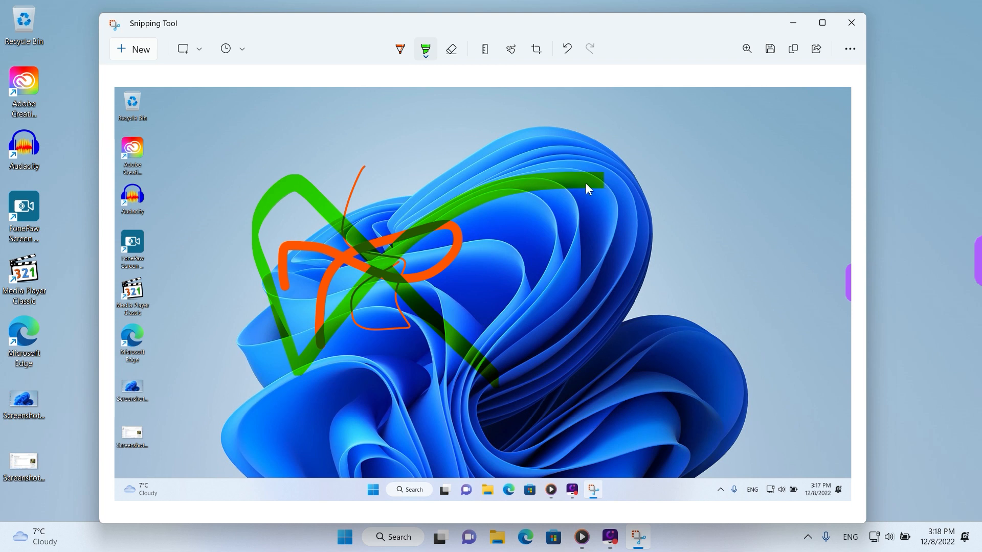
Erase the green highlighter stroke and both orange pen strokes from the snip
click(453, 49)
click(496, 195)
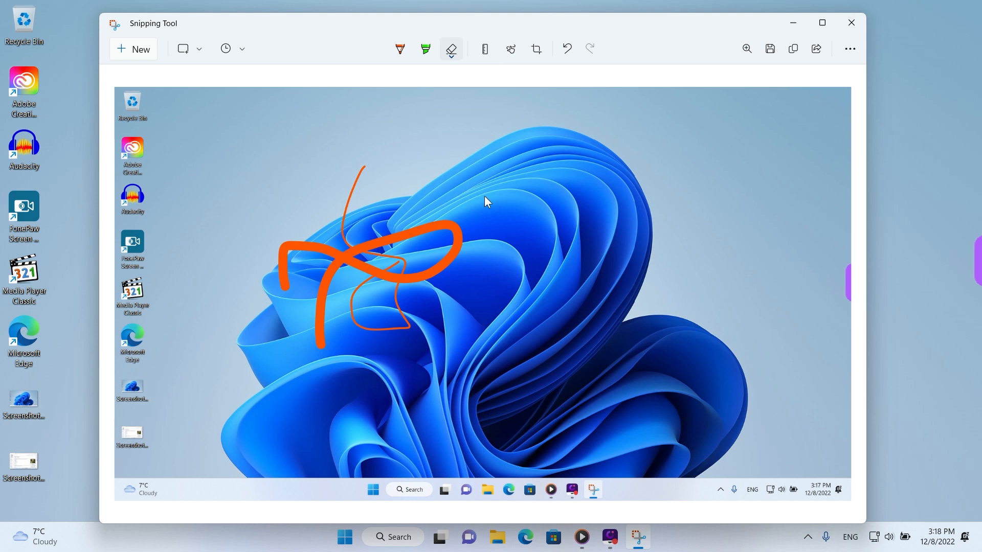
click(345, 196)
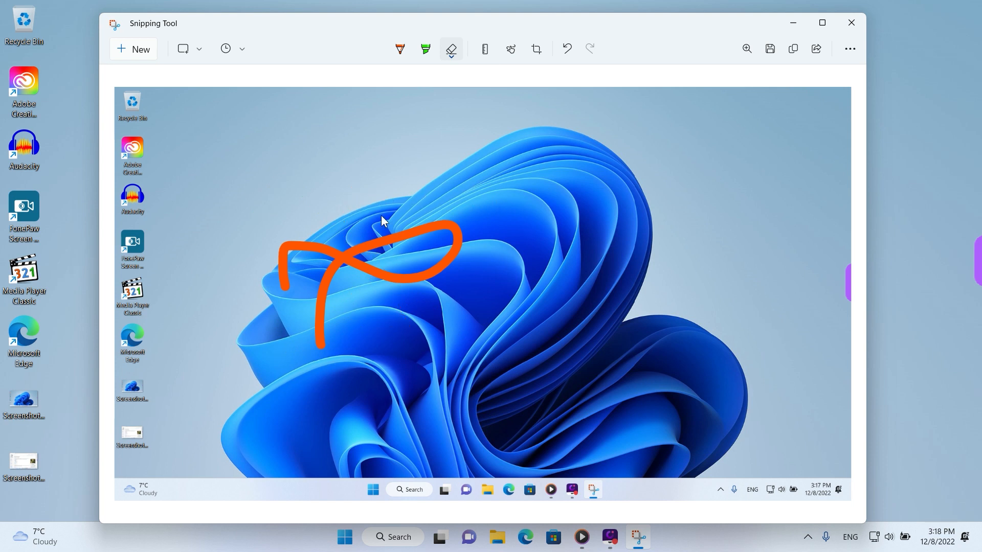
click(402, 238)
Place the ruler over the snip and move it, and replace it with the protractor positioned over the lower part of the flower
click(485, 49)
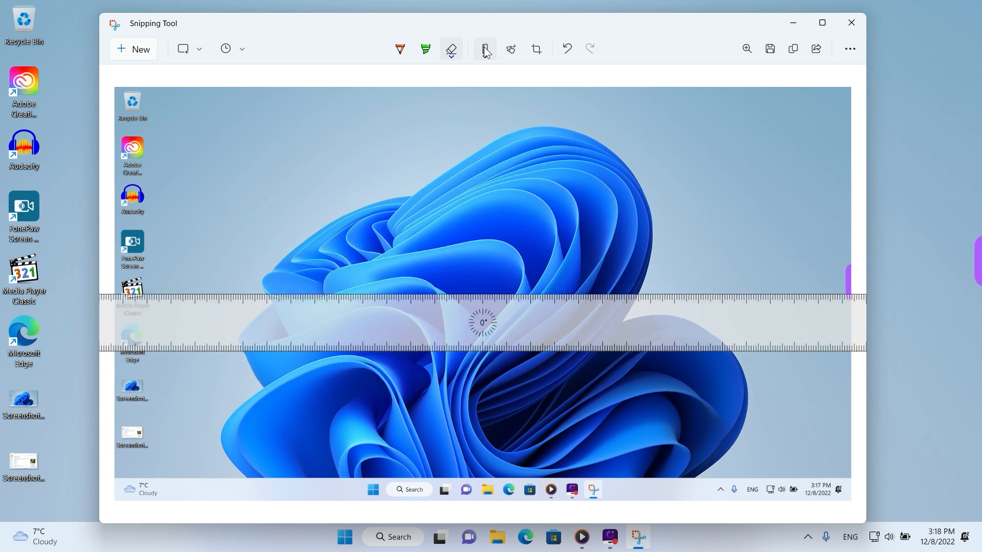
drag(563, 312, 391, 196)
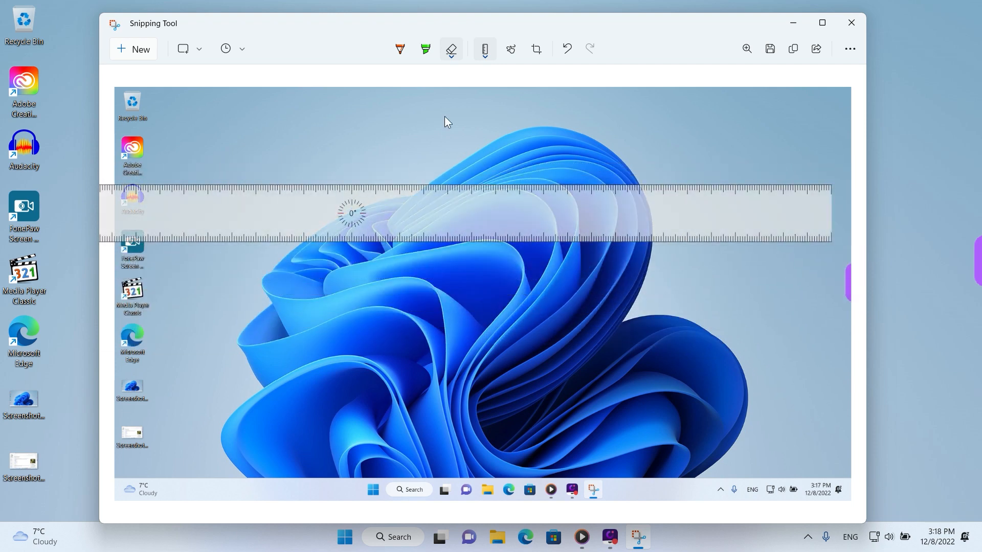
click(484, 56)
click(490, 103)
drag(522, 287, 450, 337)
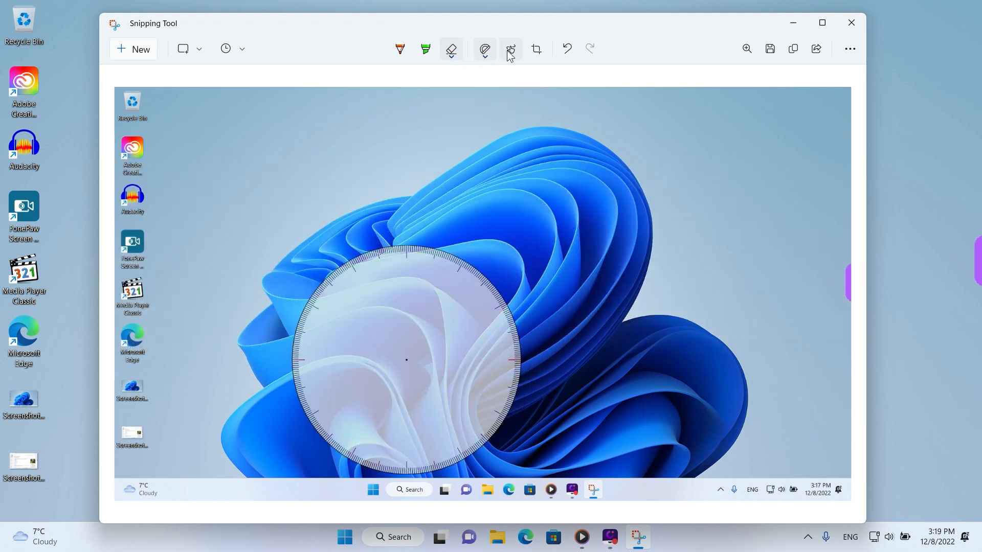
key(ctrl)
key(ctrl)
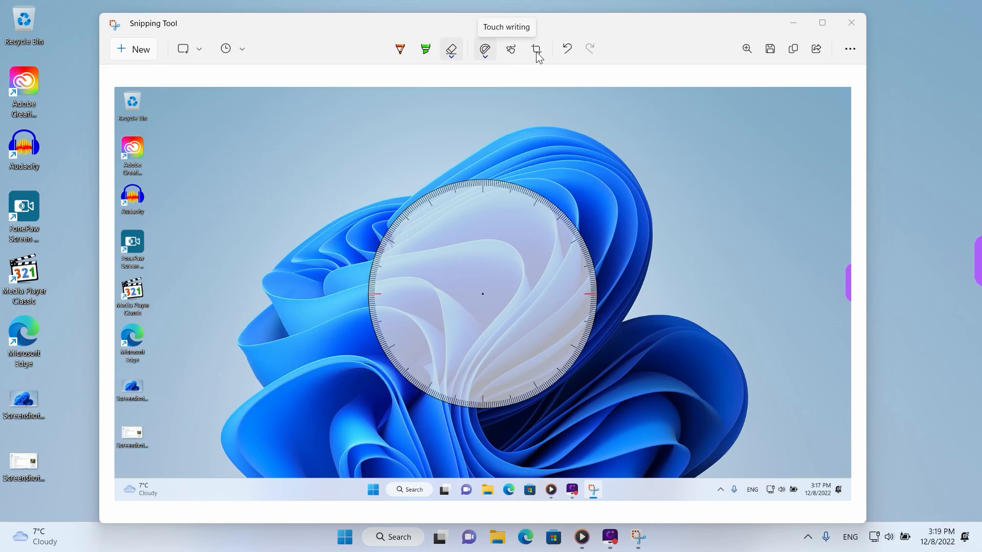
key(ctrl)
key(ctrl)
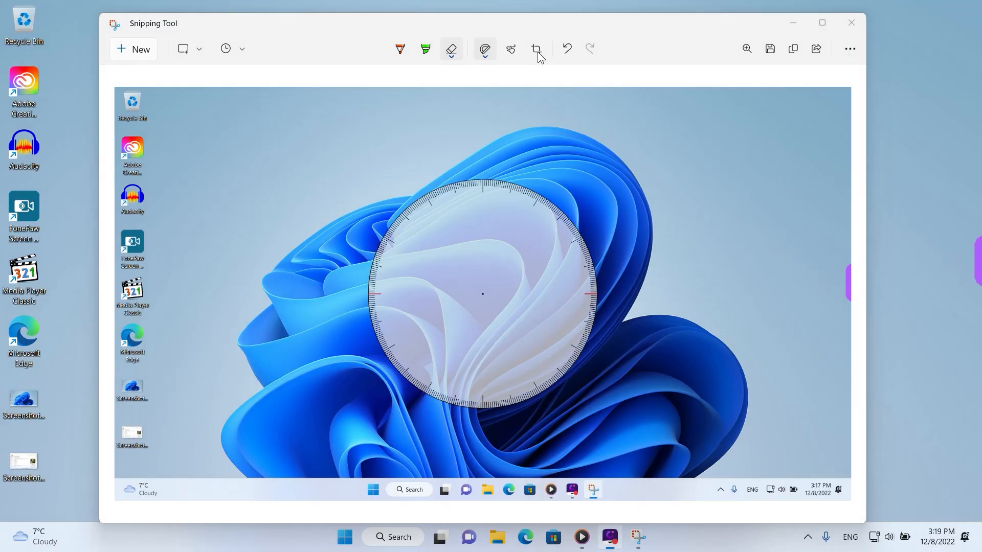
Crop the snip to its lower-right corner with the taskbar clock and move the protractor over the remaining image
click(537, 52)
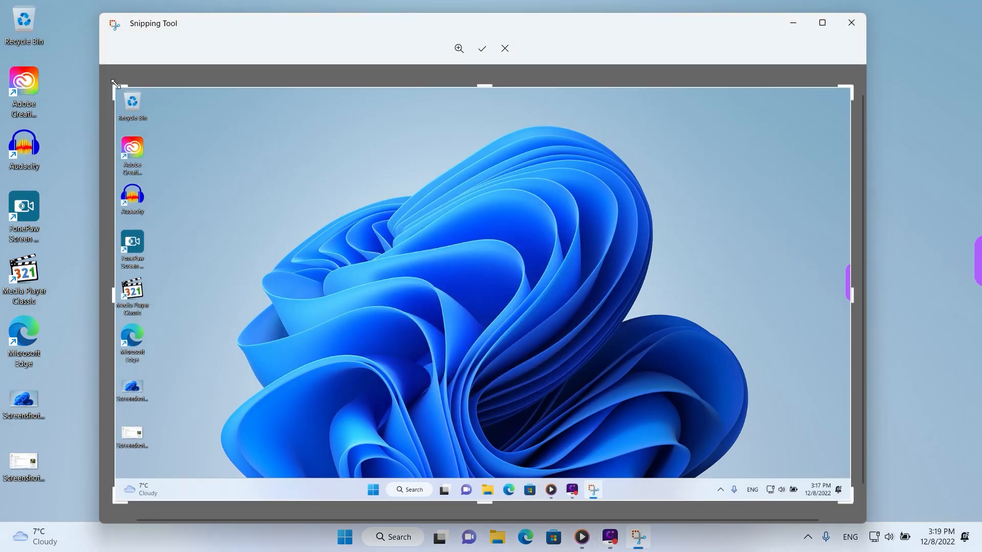
drag(114, 86, 520, 306)
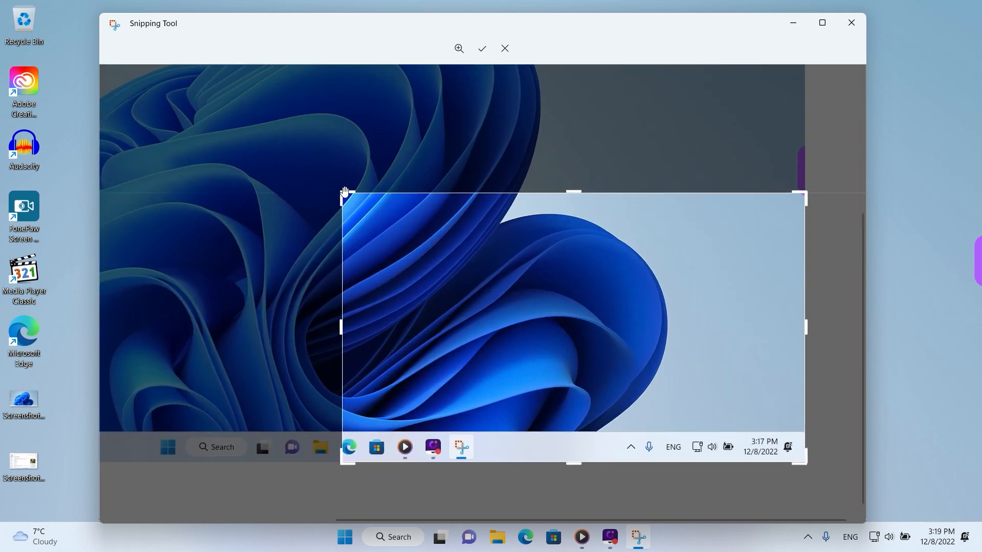
drag(342, 194, 555, 317)
key(Return)
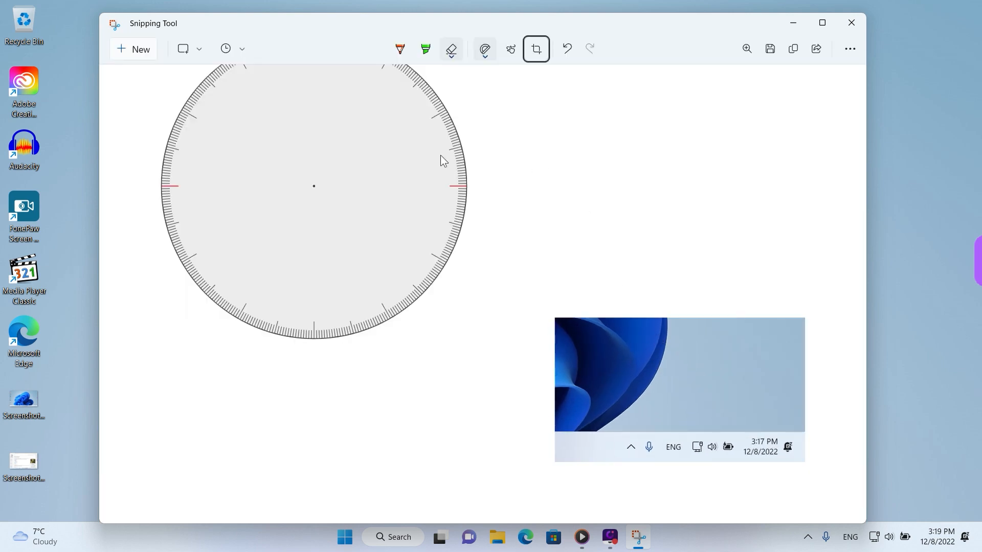
drag(440, 155, 671, 319)
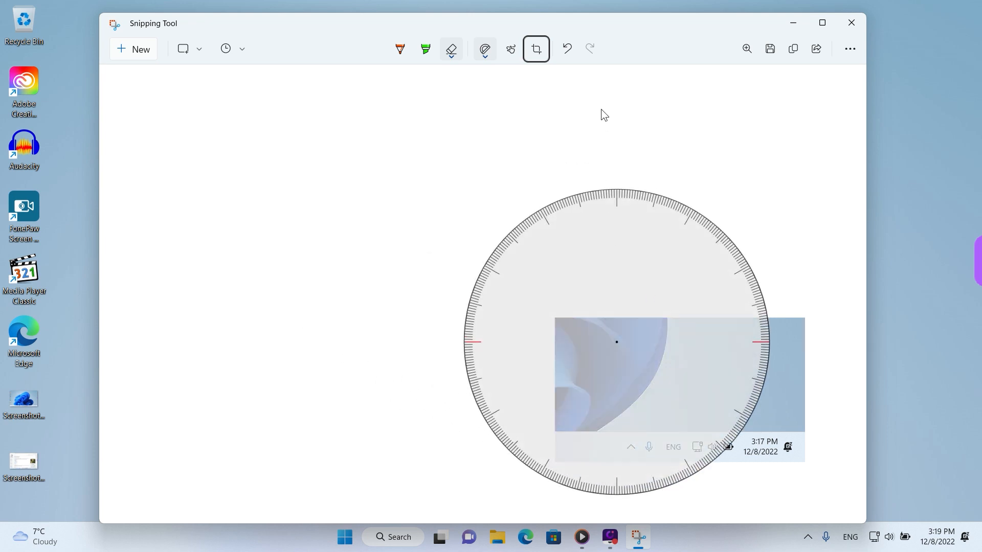
Undo the erasing and all pen and highlighter strokes on the cropped snip
click(569, 51)
click(570, 50)
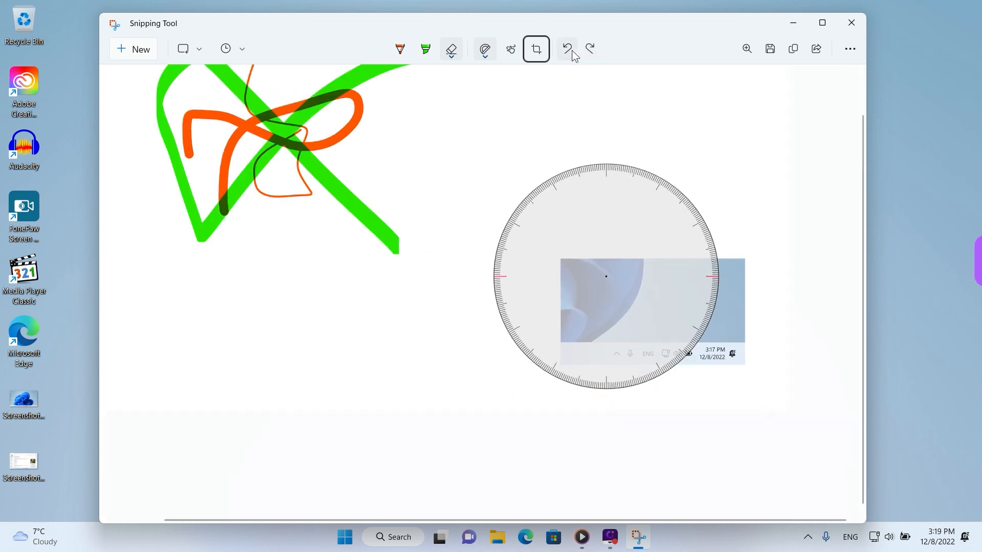
click(572, 51)
click(567, 50)
click(568, 50)
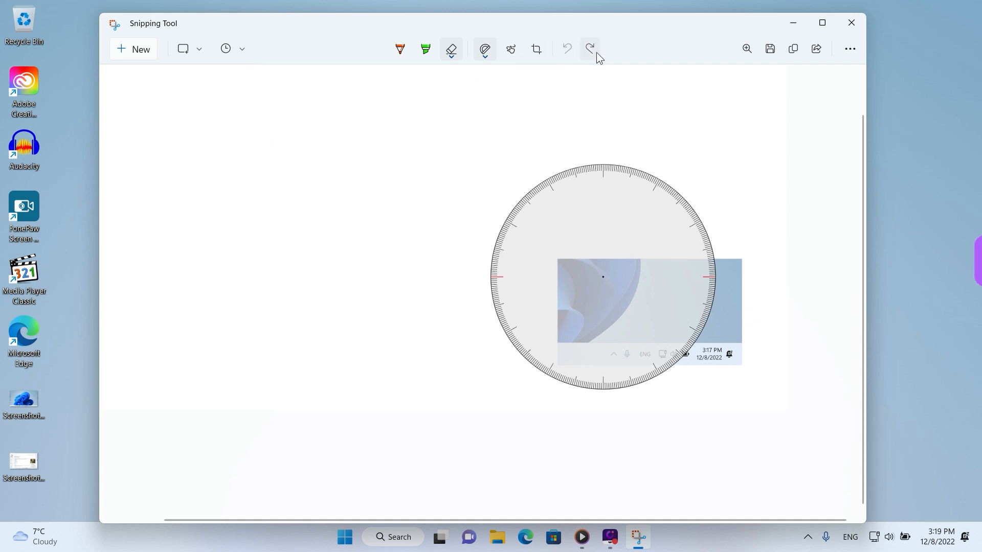
Redo the orange pen strokes and the green highlighter stroke
click(597, 53)
click(596, 52)
click(594, 51)
click(568, 49)
click(568, 49)
click(590, 51)
click(591, 51)
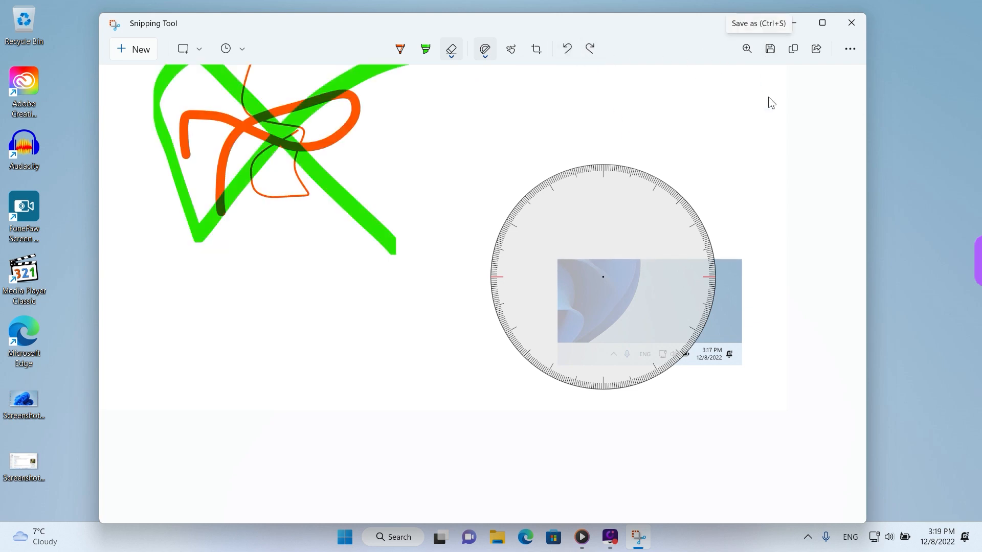
Set the snip's zoom to the minimum level
click(748, 49)
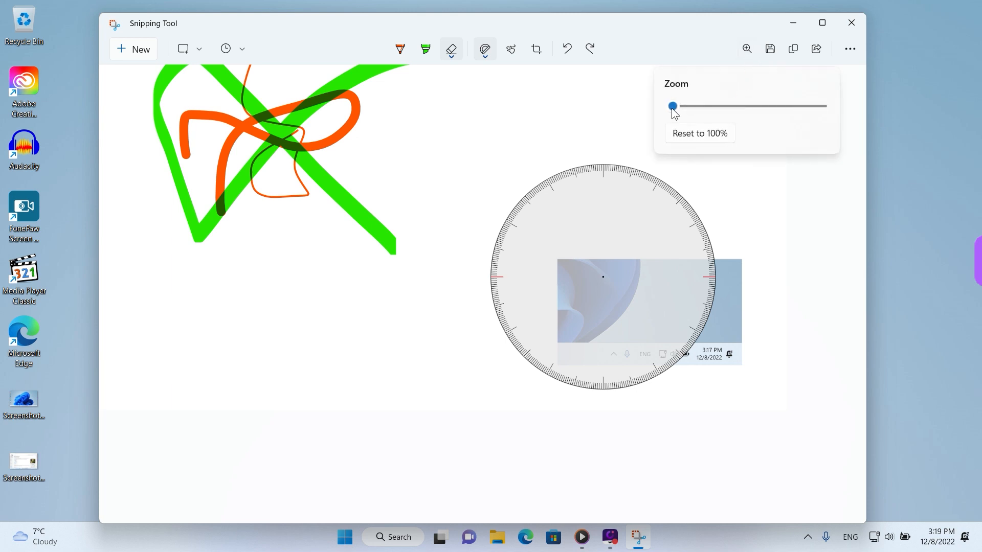
drag(673, 106, 645, 107)
click(716, 48)
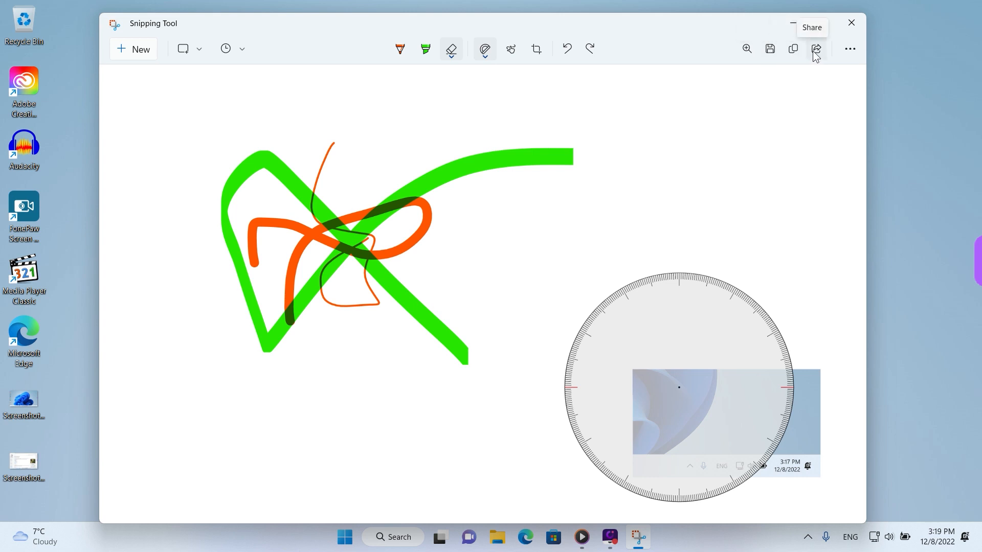
Review the additional options: Open file, Open Screenshots folder, Open with, Print, Send feedback and Settings
click(851, 50)
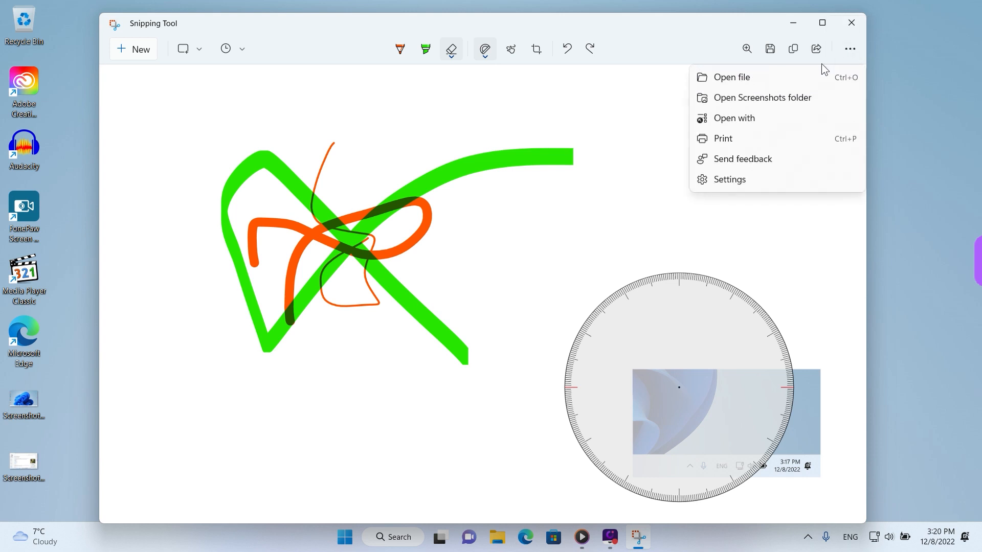
drag(617, 79, 691, 80)
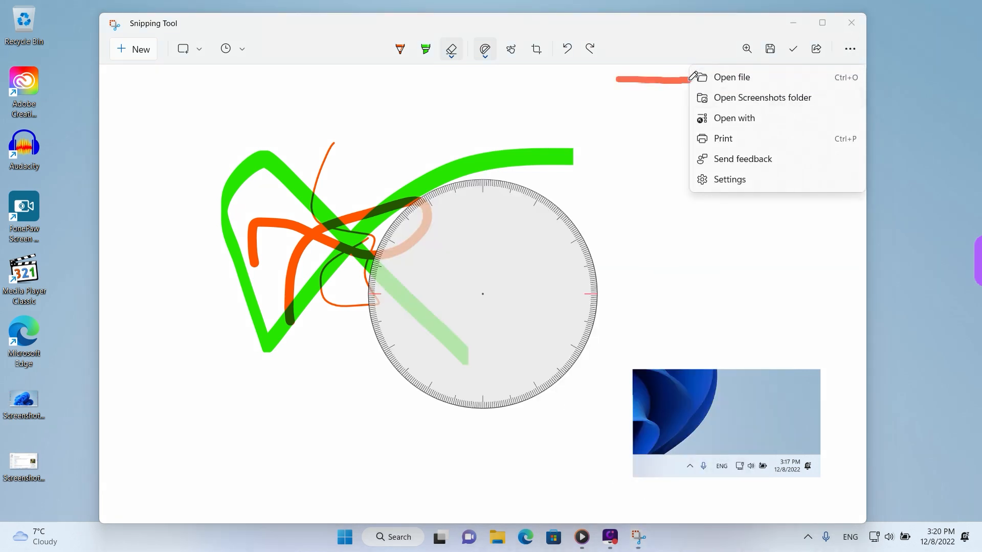
drag(616, 104, 692, 101)
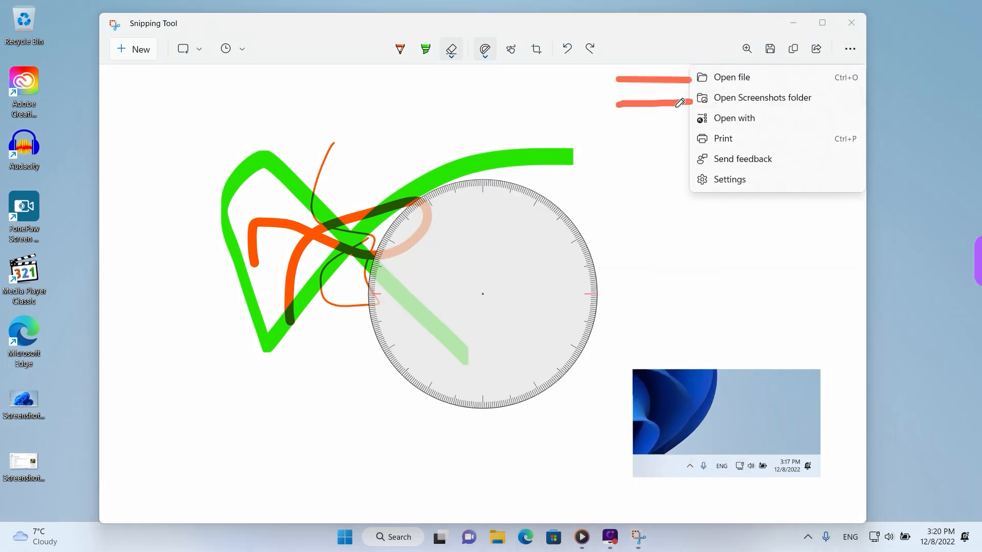
drag(621, 124, 695, 122)
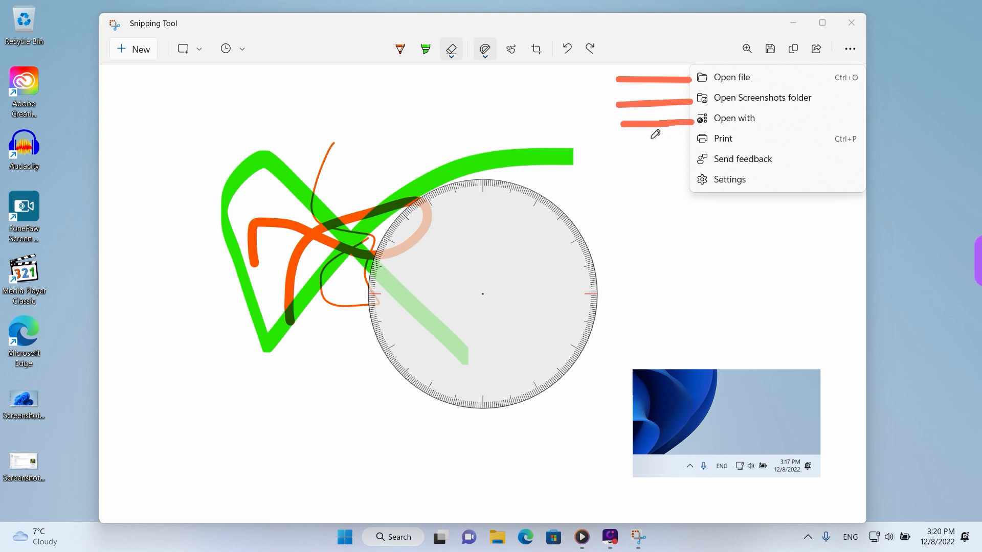
drag(627, 145, 697, 139)
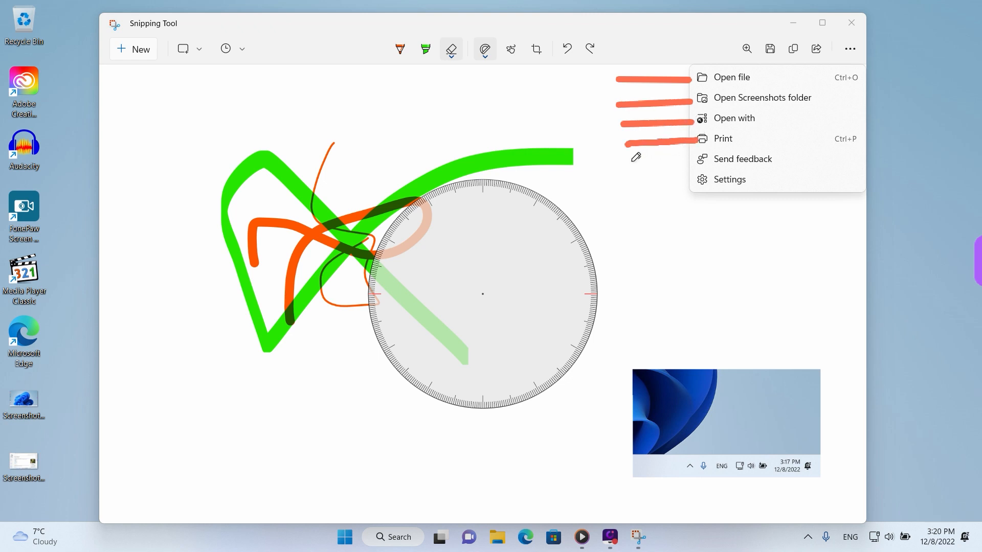
drag(629, 161, 695, 160)
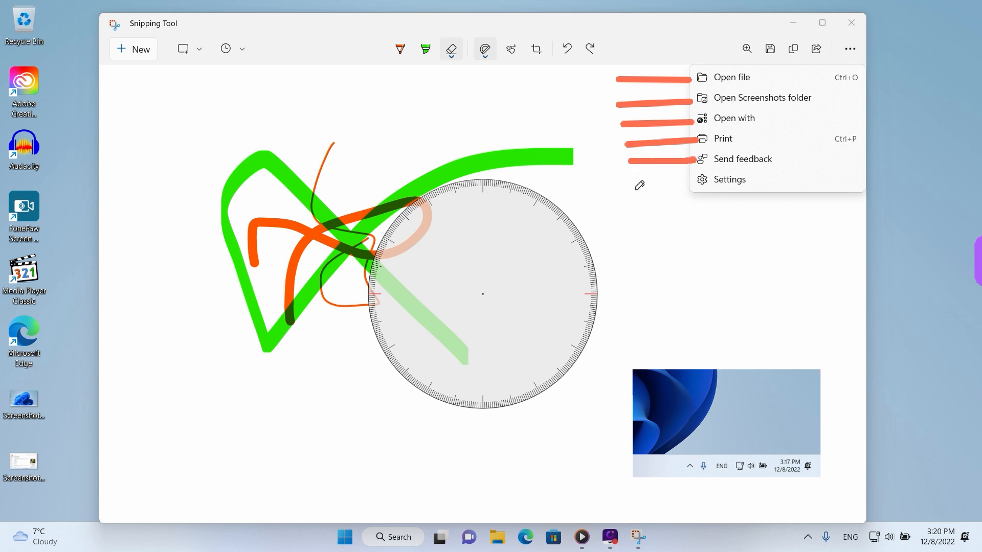
drag(634, 187, 696, 184)
key(Escape)
click(715, 216)
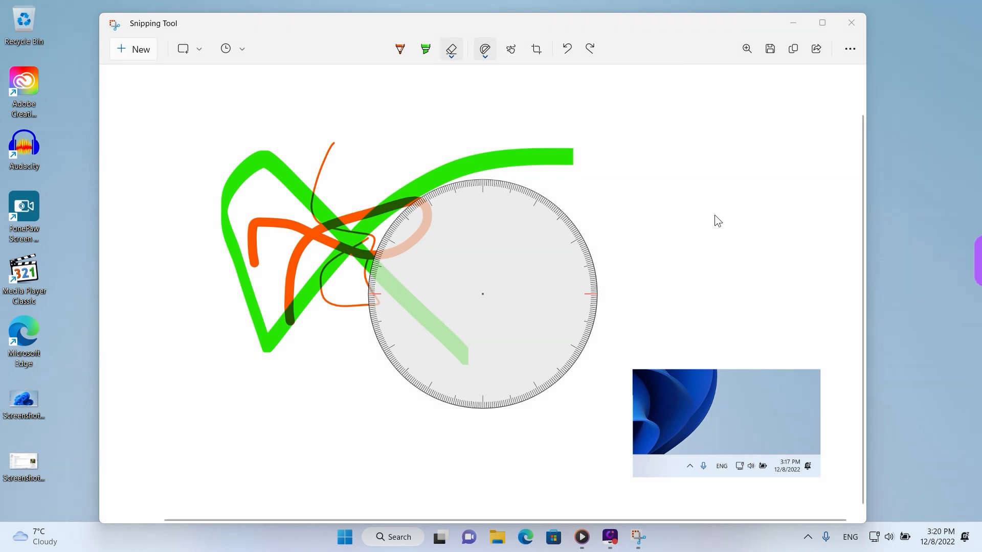
Undo the redone pen and highlighter strokes and expand the crop back to the full desktop snip
triple_click(567, 50)
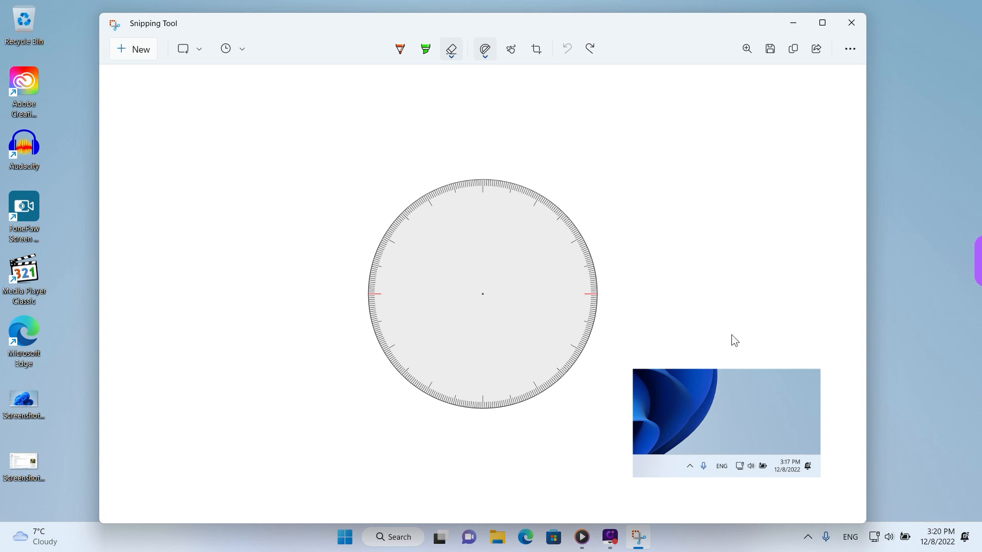
click(536, 55)
drag(554, 316, 60, 1)
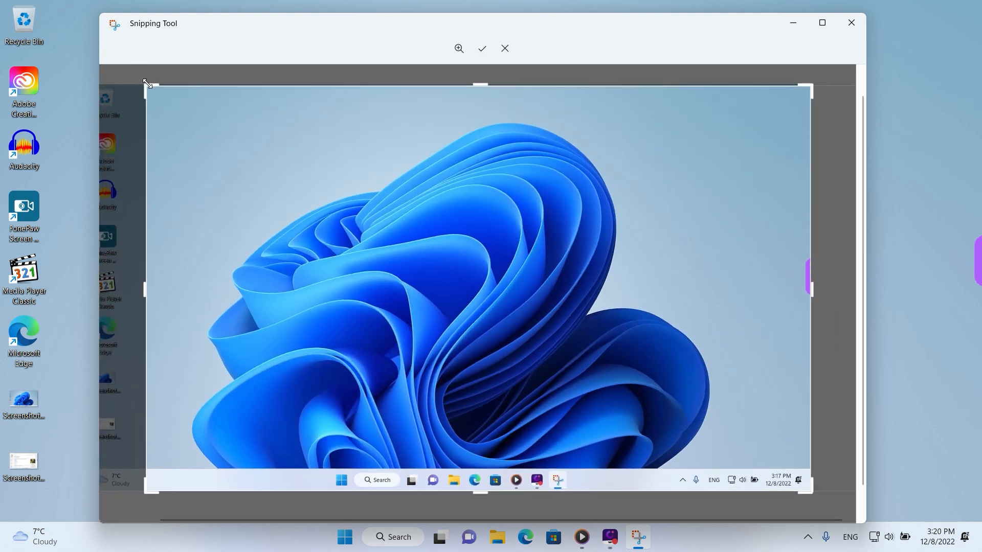
drag(145, 86, 2, 6)
key(Return)
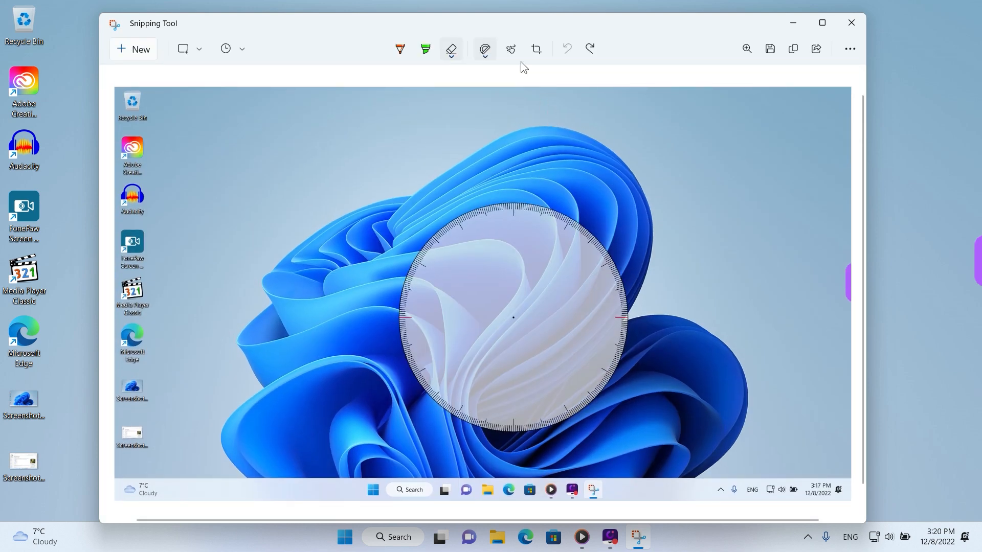
Hide the protractor and cover the Microsoft Edge icon in the snip with green highlighter
click(485, 53)
click(489, 104)
click(424, 53)
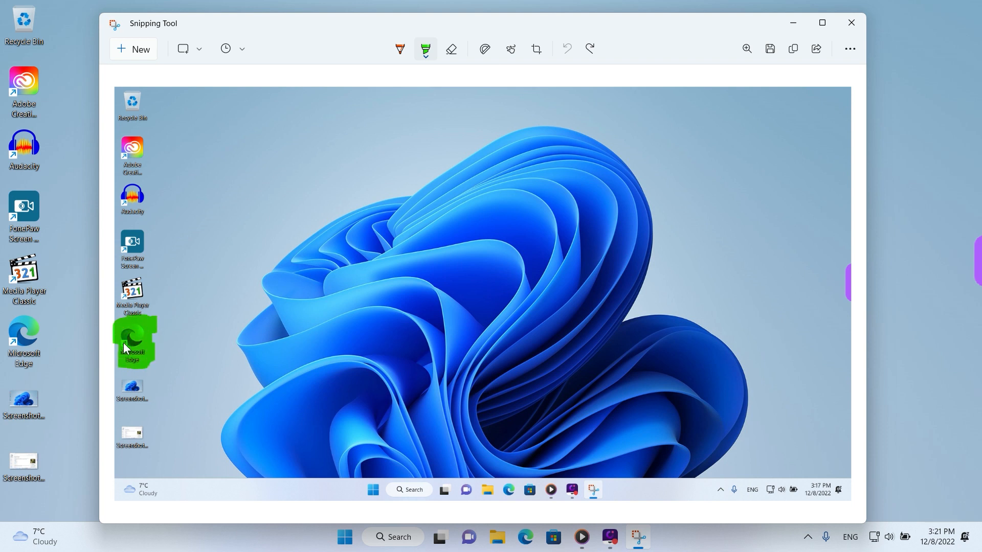
drag(154, 333, 157, 331)
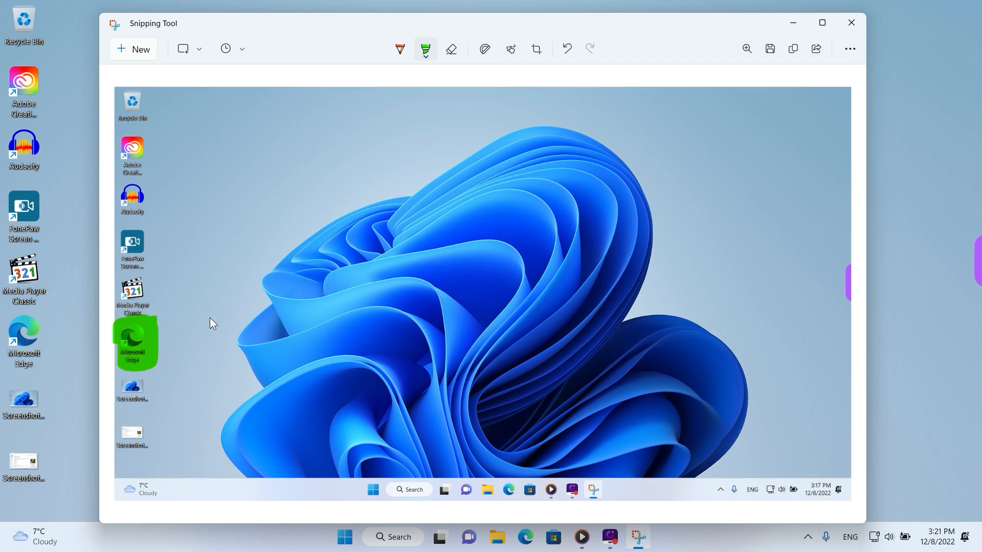
Highlight the Audacity icon in yellow and circle the lowest screenshot file in orange with the ballpoint pen
click(430, 57)
click(344, 106)
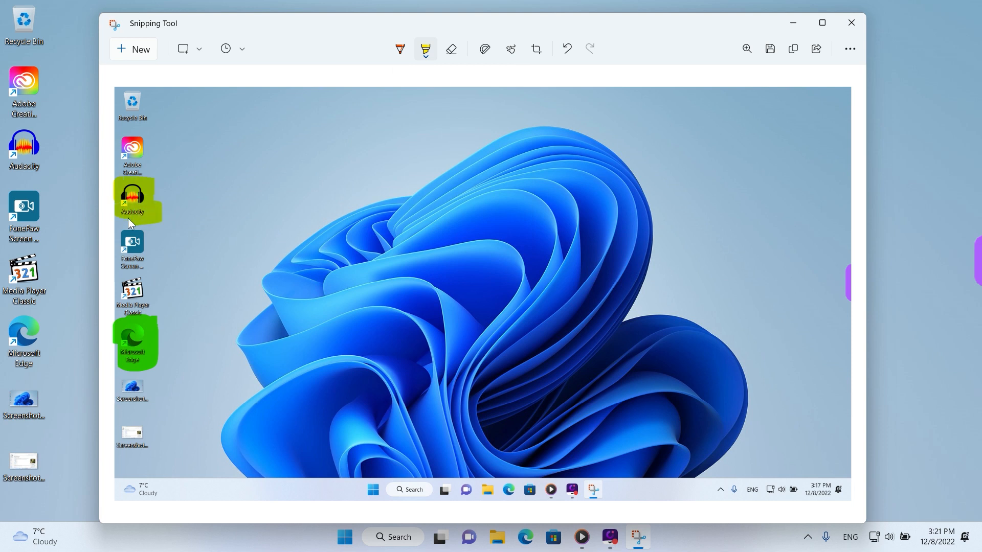
drag(129, 219, 118, 225)
click(404, 52)
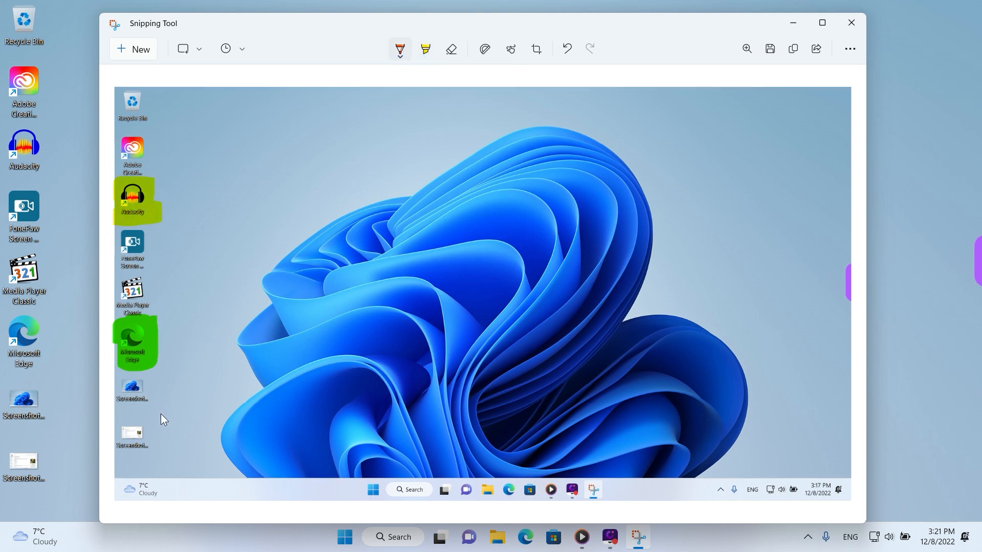
drag(162, 429, 114, 453)
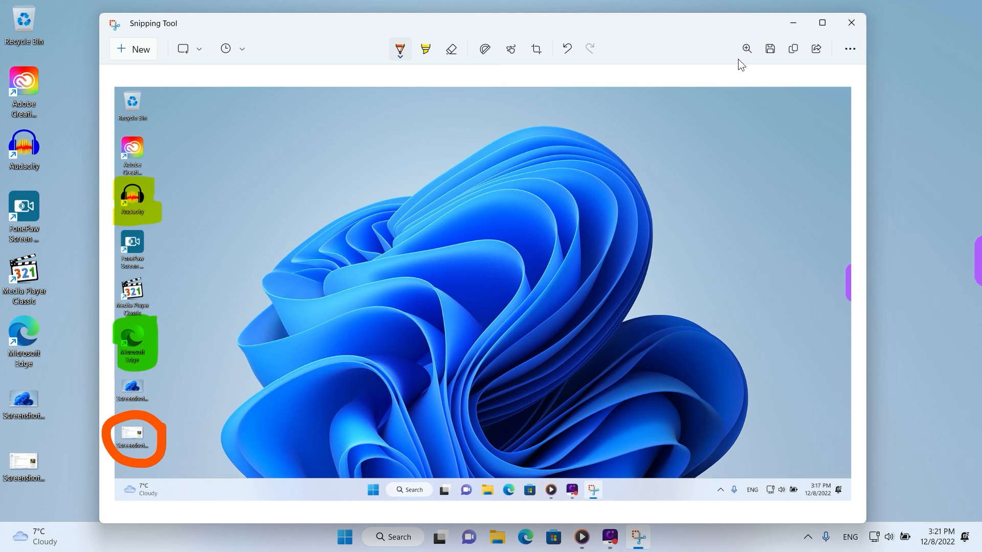
Save the annotated snip in Pictures as a JPG named "Screenshot of desktop icons" and close the snip window
click(770, 49)
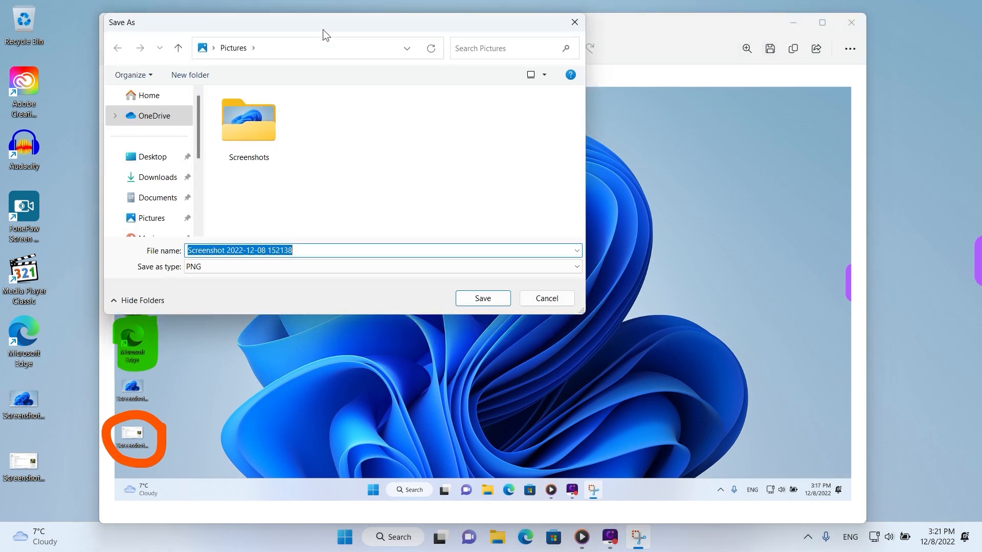
drag(323, 29, 483, 116)
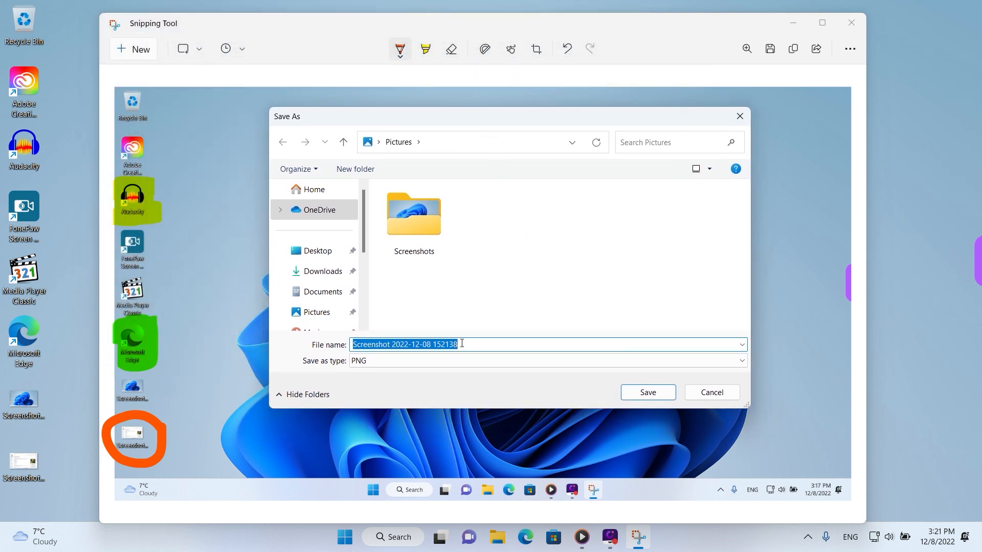
text(Screenshot of desktop icons)
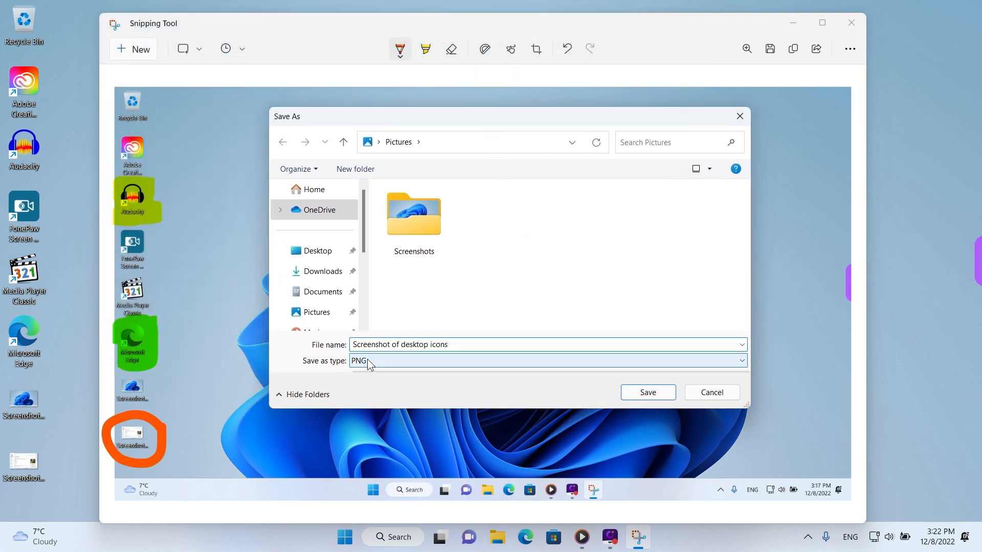
click(367, 360)
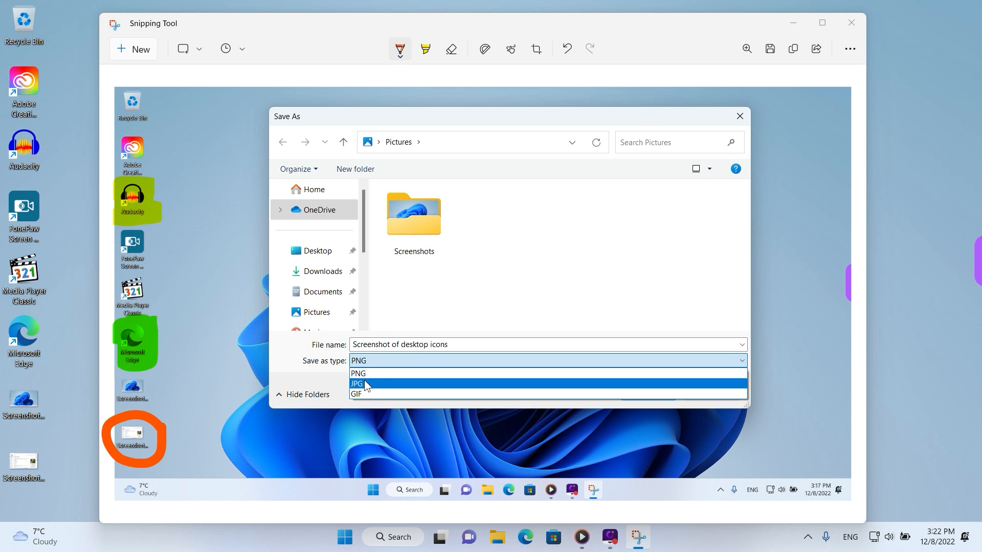
click(365, 383)
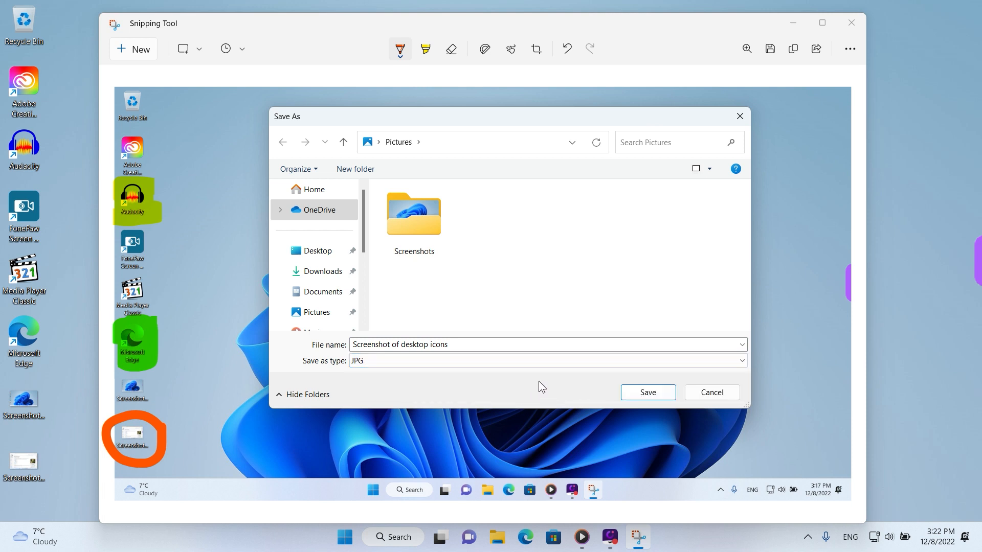
click(648, 393)
drag(671, 27, 625, 69)
click(805, 65)
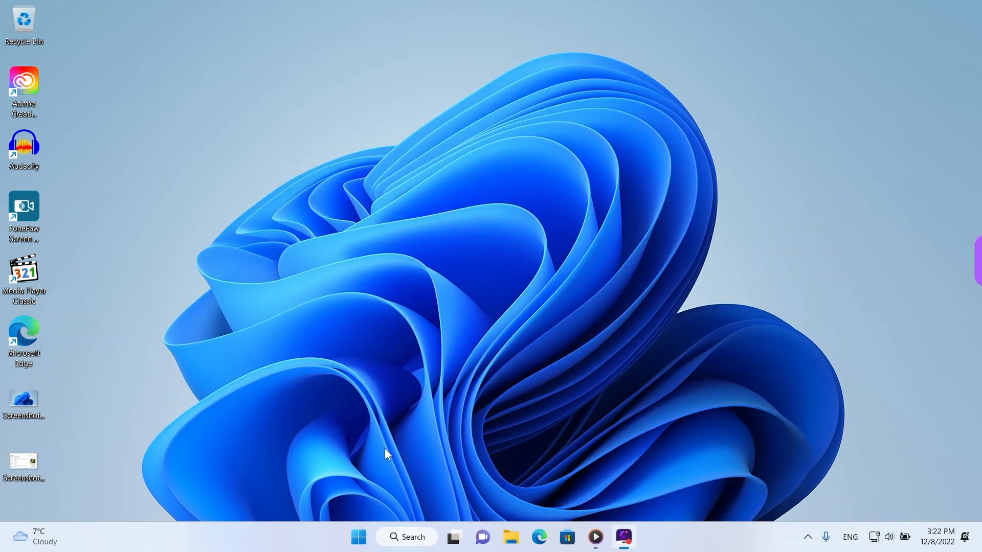
Open "Screenshot of desktop icons" from the Pictures folder in File Explorer and inspect its annotations up close and at full view
click(358, 537)
scroll(597, 237, down, 2)
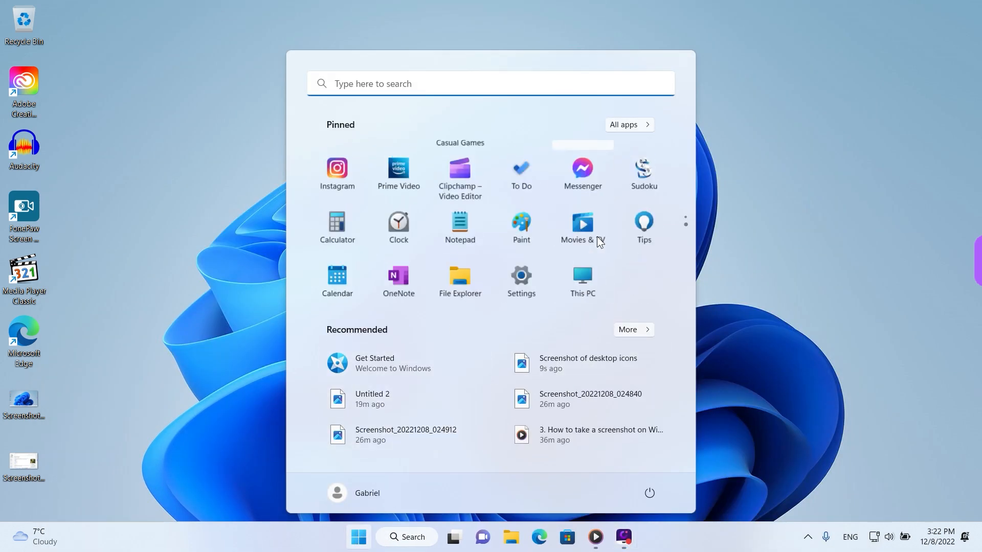
click(585, 220)
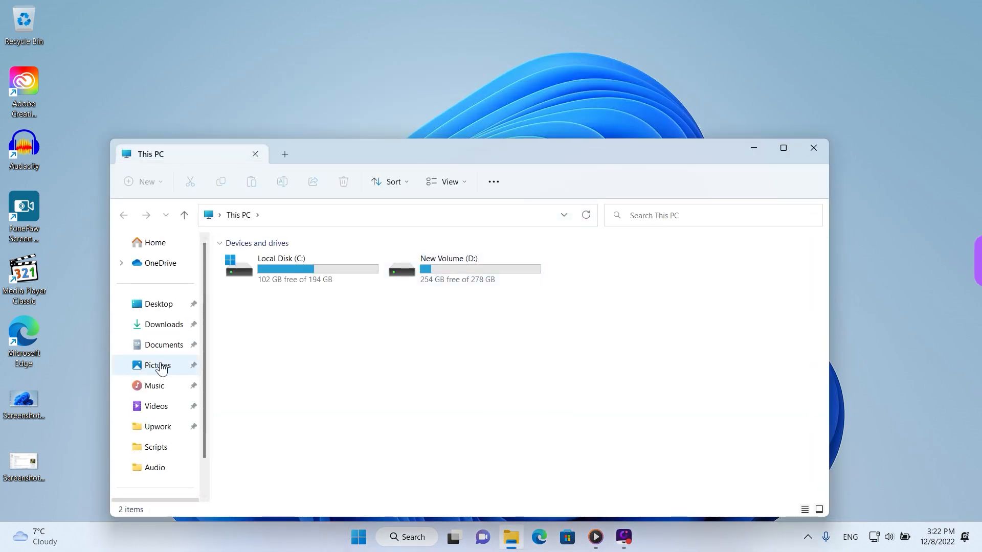
click(163, 366)
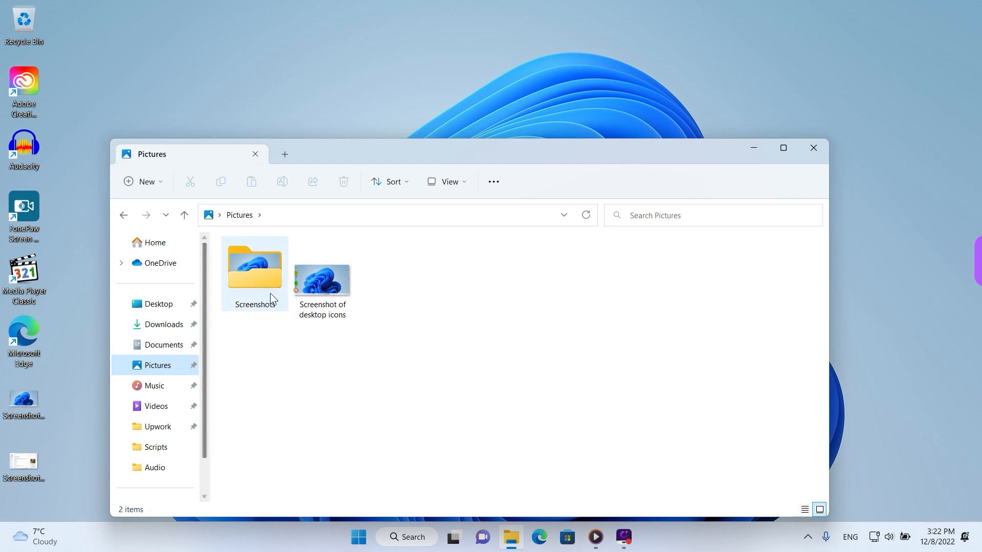
double_click(307, 287)
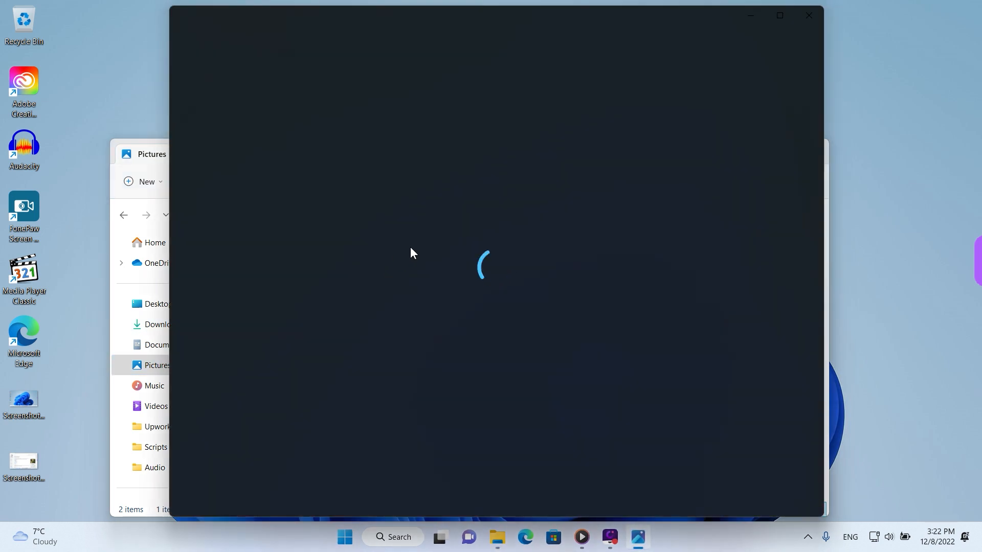
scroll(197, 302, up, 5)
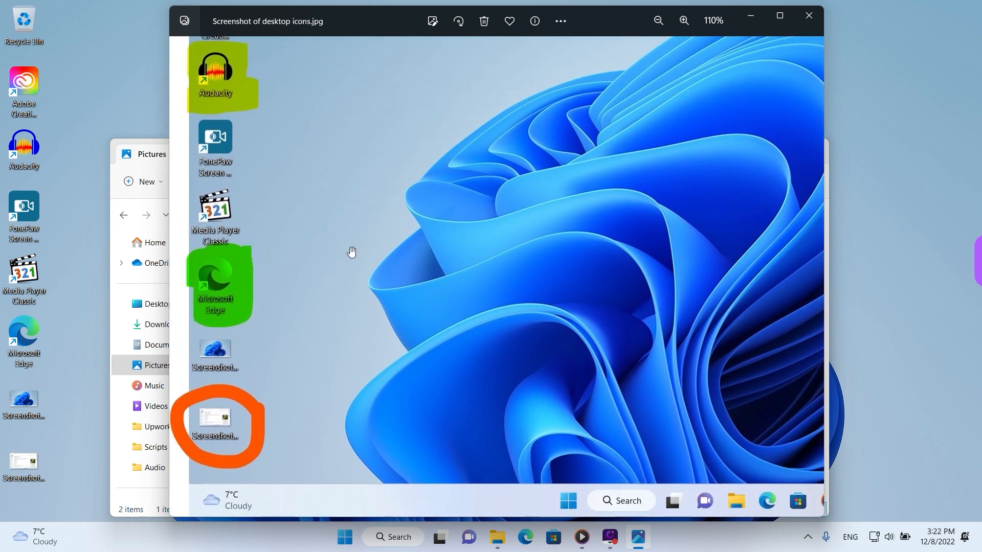
scroll(351, 252, down, 5)
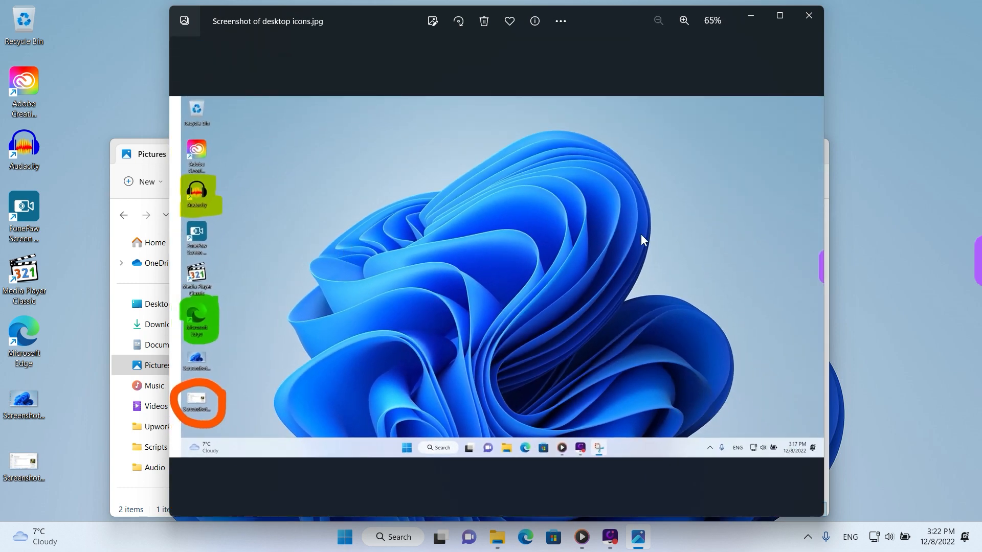